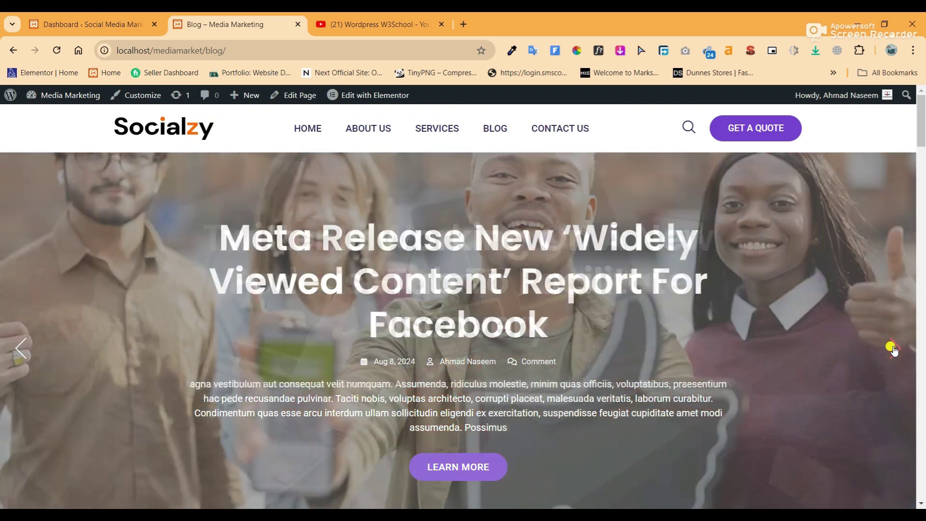
Review the demo site's blog page down to the footer, paging through the post carousel in both directions.
{"action": "scroll", "coordinate": [553, 282], "scroll_direction": "down", "scroll_amount": 20}
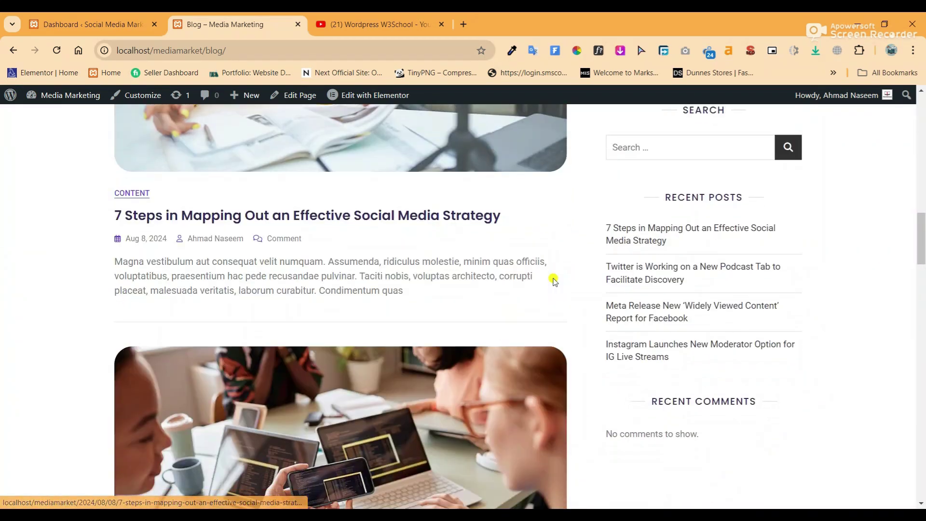
{"action": "scroll", "coordinate": [553, 282], "scroll_direction": "down", "scroll_amount": 20}
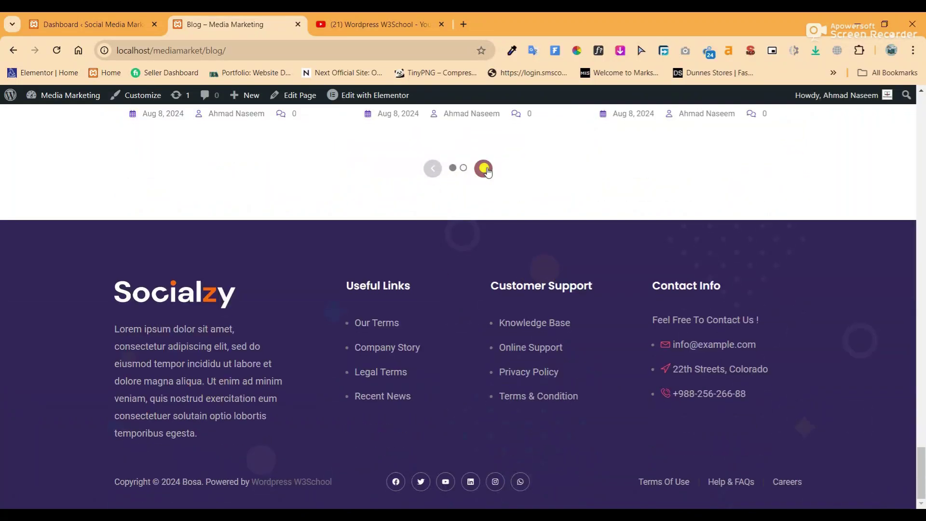
{"action": "left_click", "coordinate": [484, 168]}
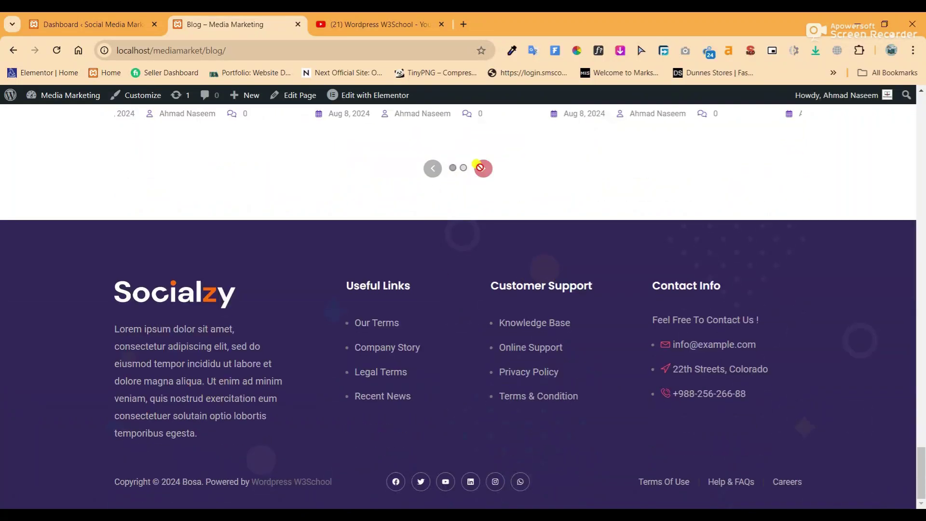
{"action": "scroll", "coordinate": [433, 168], "scroll_direction": "up", "scroll_amount": 5}
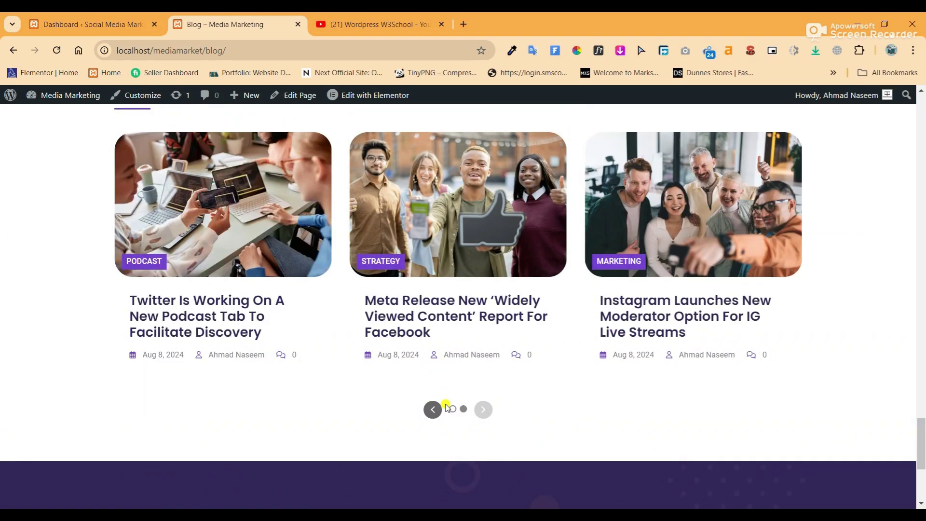
{"action": "left_click", "coordinate": [432, 409]}
{"action": "left_click", "coordinate": [484, 410]}
{"action": "scroll", "coordinate": [526, 392], "scroll_direction": "down", "scroll_amount": 5}
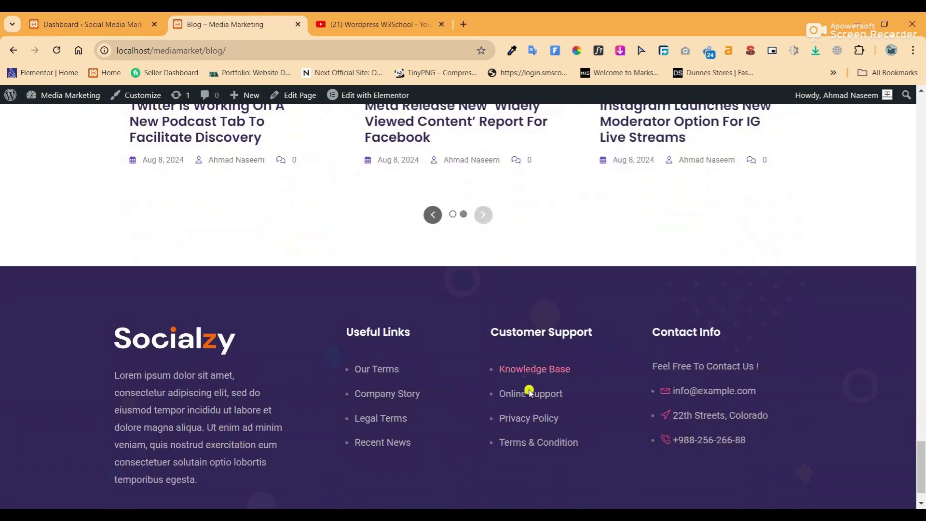
{"action": "left_click_drag", "start_coordinate": [921, 470], "coordinate": [923, 76]}
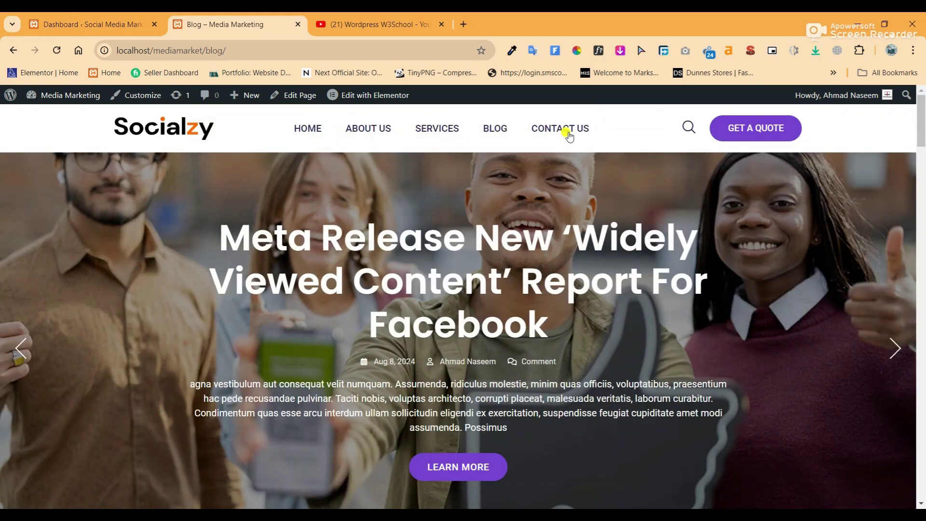
Open the demo site's Contact Us page and review its contact form, map and footer.
{"action": "left_click", "coordinate": [567, 133]}
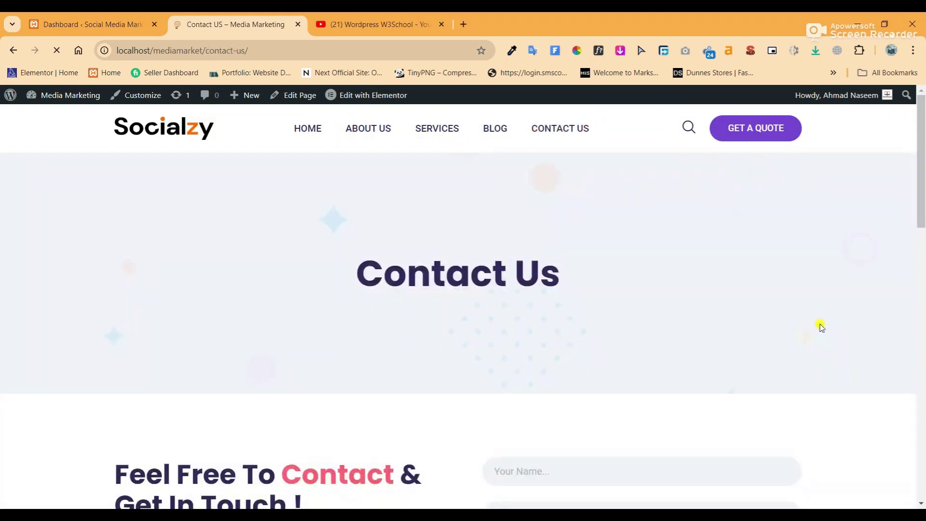
{"action": "scroll", "coordinate": [692, 316], "scroll_direction": "down", "scroll_amount": 12}
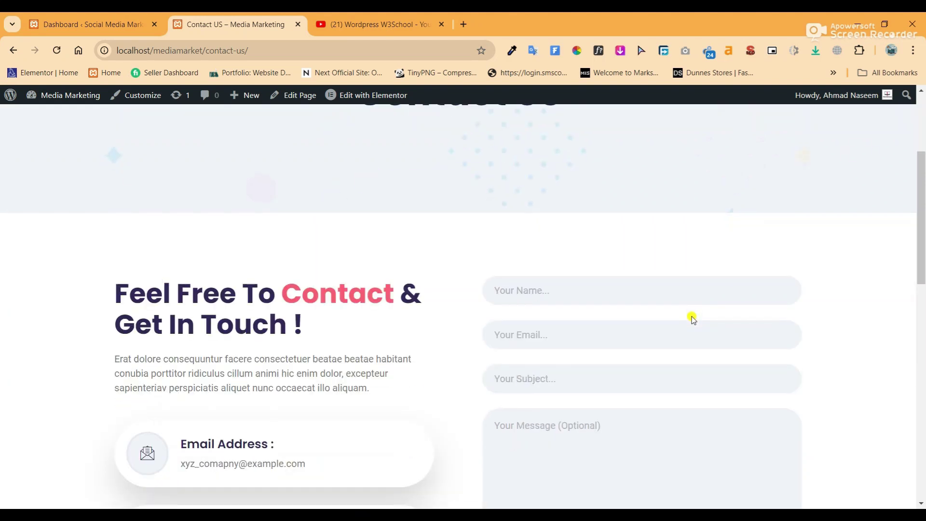
{"action": "scroll", "coordinate": [693, 317], "scroll_direction": "up", "scroll_amount": 4}
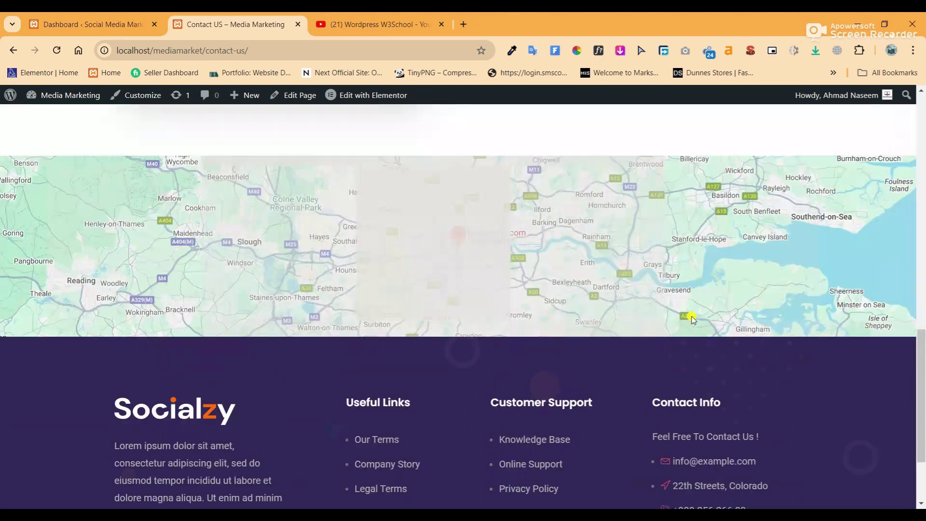
{"action": "scroll", "coordinate": [642, 319], "scroll_direction": "down", "scroll_amount": 4}
{"action": "left_click_drag", "start_coordinate": [923, 369], "coordinate": [923, 116]}
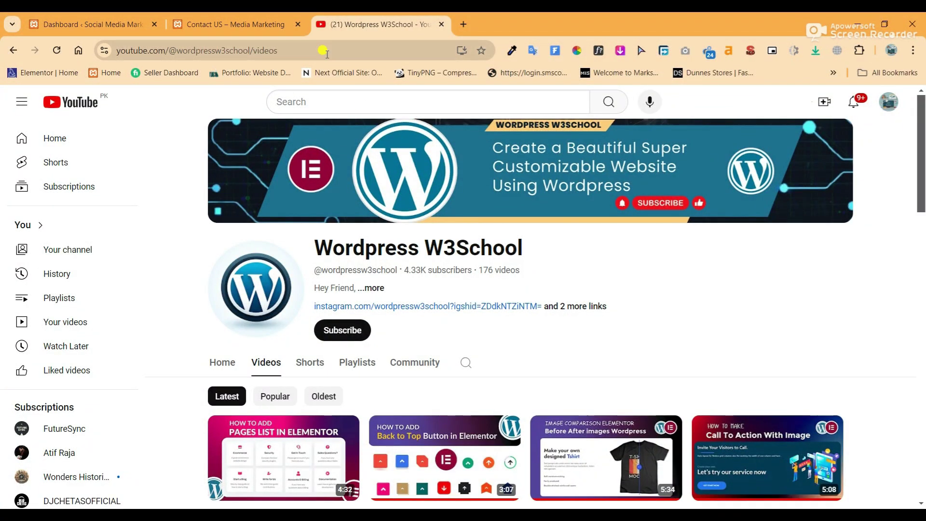
On YouTube, subscribe to the Wordpress W3School channel and choose its notification preference.
{"action": "left_click", "coordinate": [342, 329]}
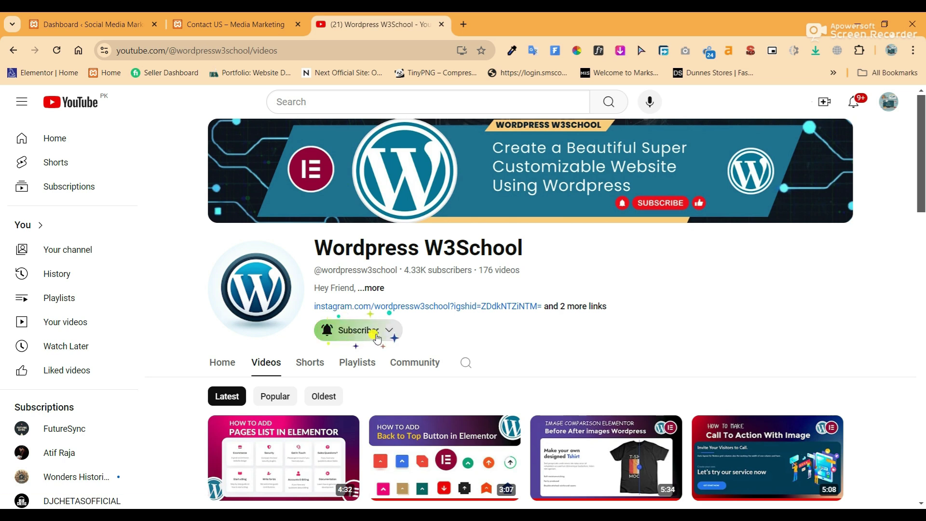
{"action": "left_click", "coordinate": [392, 333]}
{"action": "left_click", "coordinate": [347, 352]}
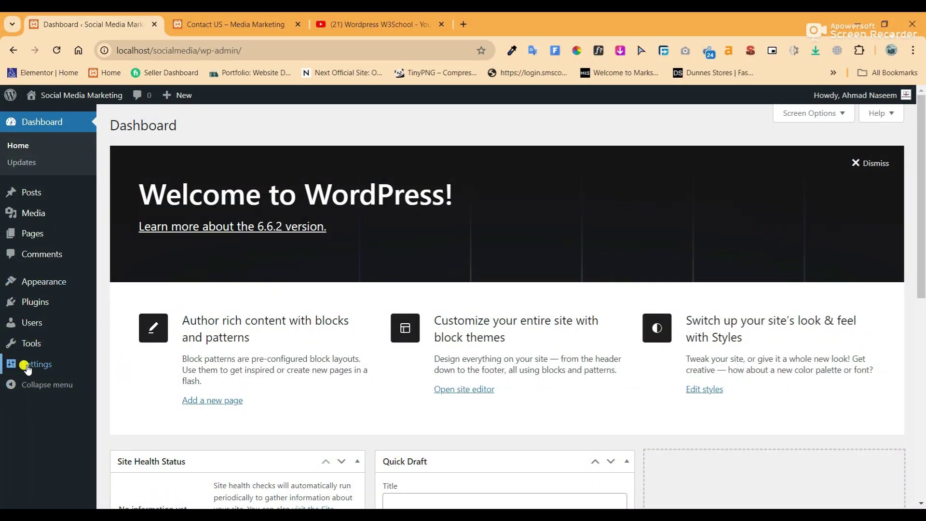
In the Social Media Marketing site's WordPress admin, set the permalink structure to Post name and save the changes.
{"action": "mouse_move", "coordinate": [22, 364]}
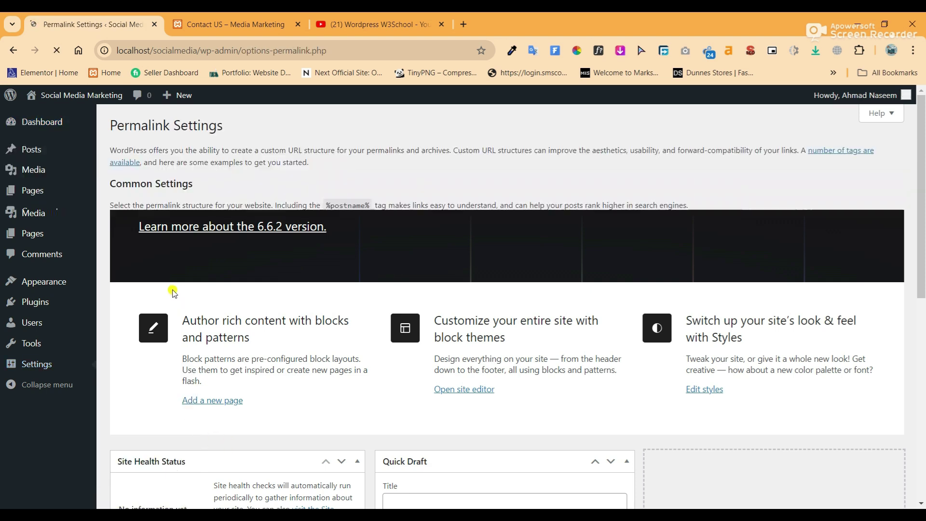
{"action": "scroll", "coordinate": [207, 296], "scroll_direction": "down", "scroll_amount": 5}
{"action": "scroll", "coordinate": [207, 296], "scroll_direction": "up", "scroll_amount": 2}
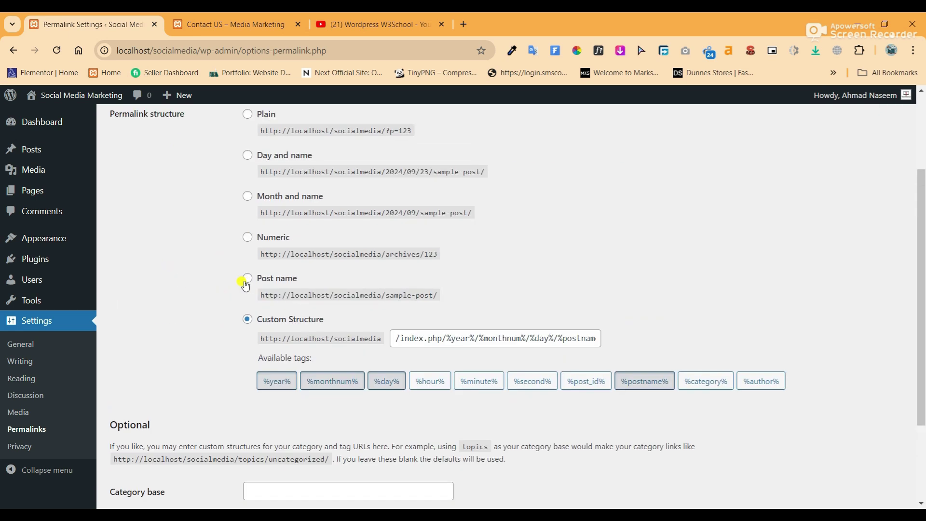
{"action": "left_click", "coordinate": [248, 280]}
{"action": "scroll", "coordinate": [192, 340], "scroll_direction": "down", "scroll_amount": 2}
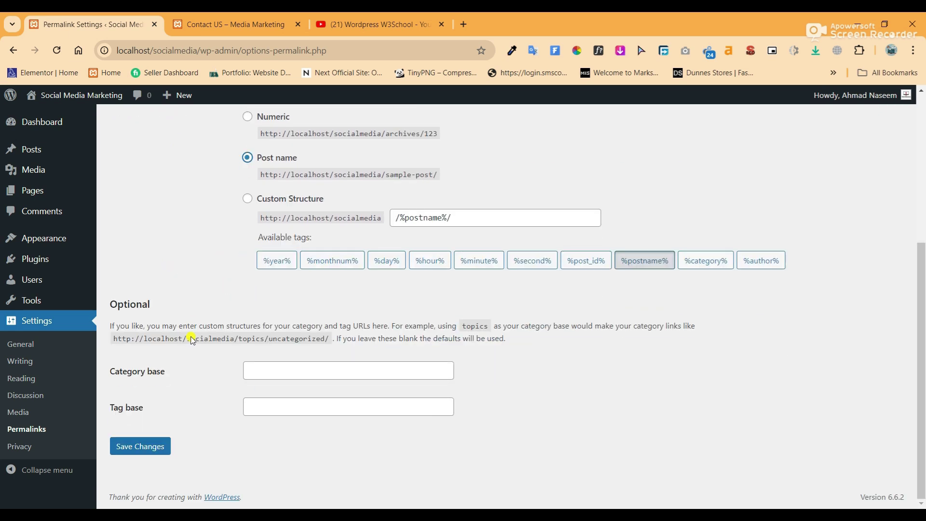
{"action": "left_click", "coordinate": [135, 451]}
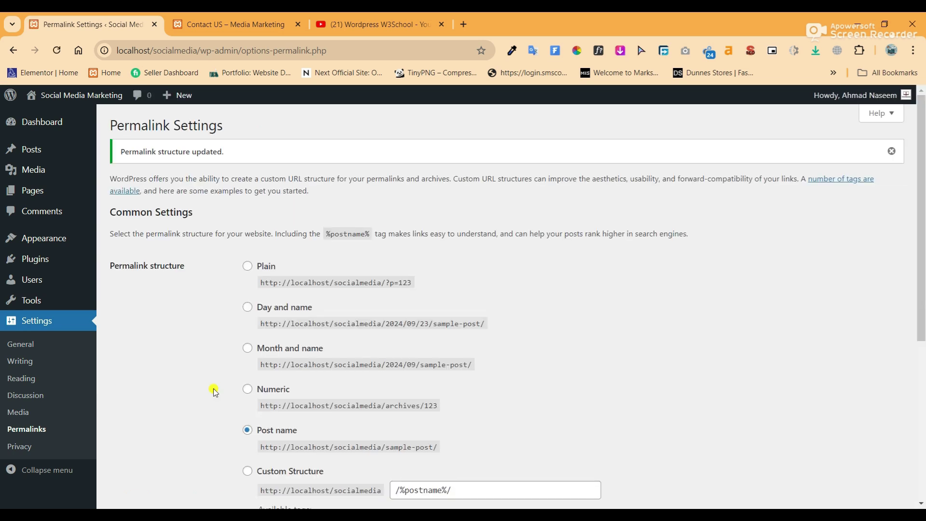
Search the WordPress theme directory for "Bosa Media" to add a new theme.
{"action": "mouse_move", "coordinate": [73, 240]}
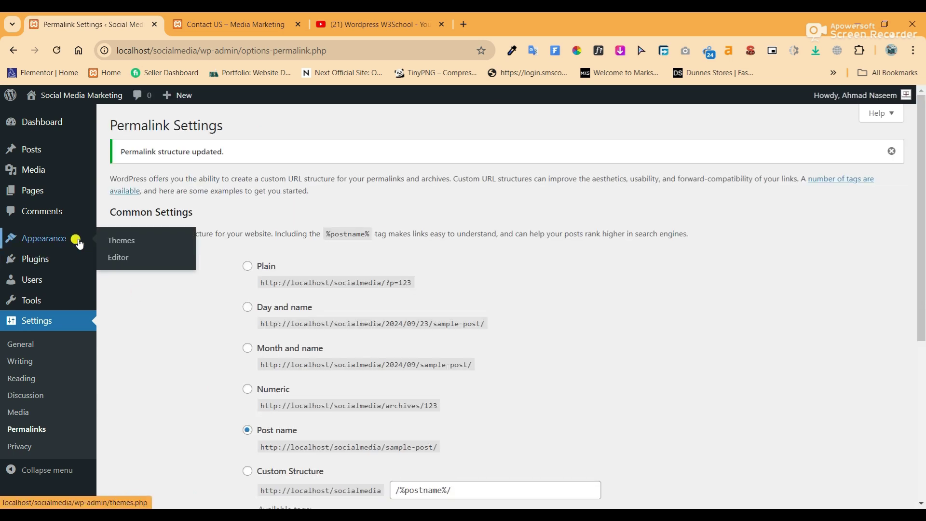
{"action": "left_click", "coordinate": [121, 245]}
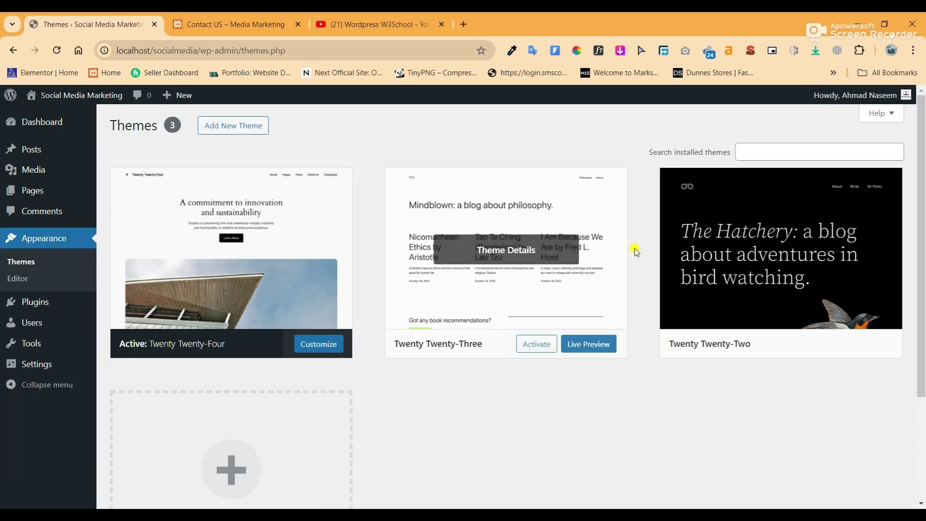
{"action": "left_click", "coordinate": [233, 125]}
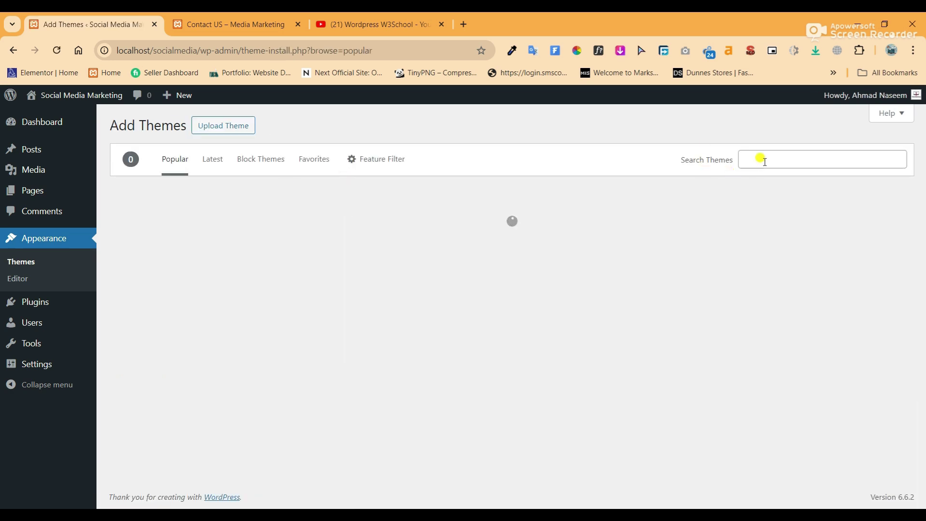
{"action": "left_click", "coordinate": [766, 160]}
{"action": "type", "text": "Bos"}
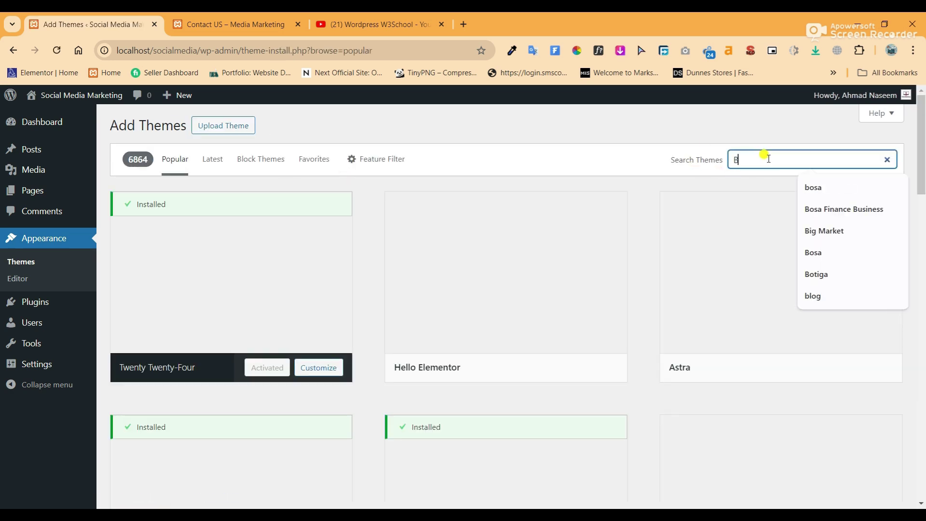
{"action": "type", "text": "a Media"}
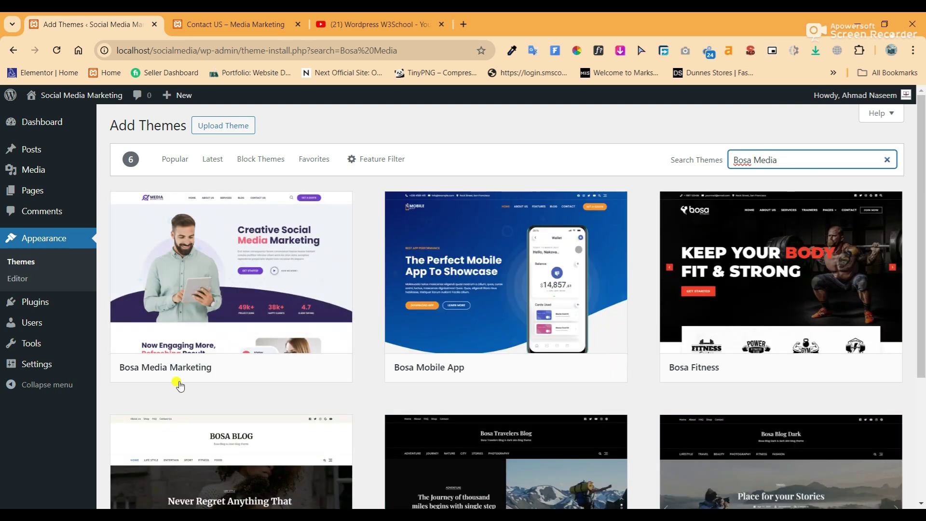
Install and activate the Bosa Media Marketing theme.
{"action": "mouse_move", "coordinate": [165, 378]}
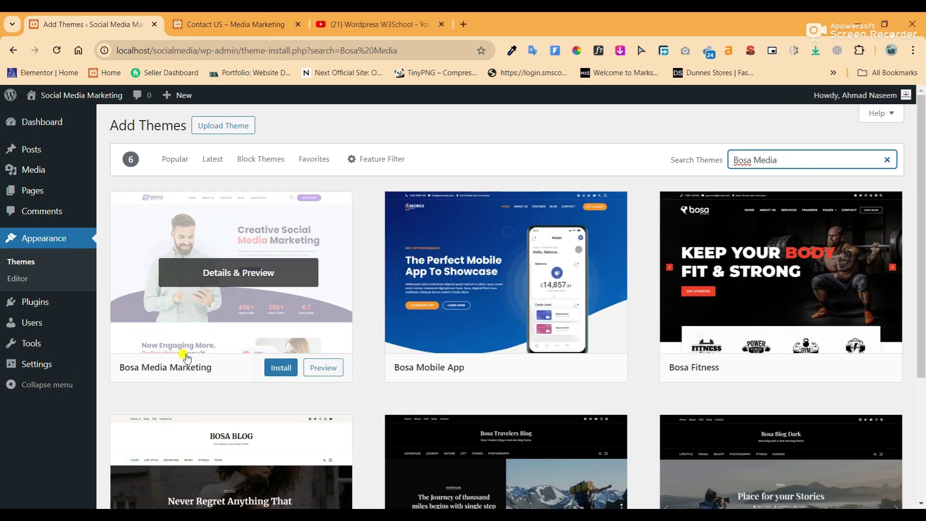
{"action": "left_click", "coordinate": [276, 371]}
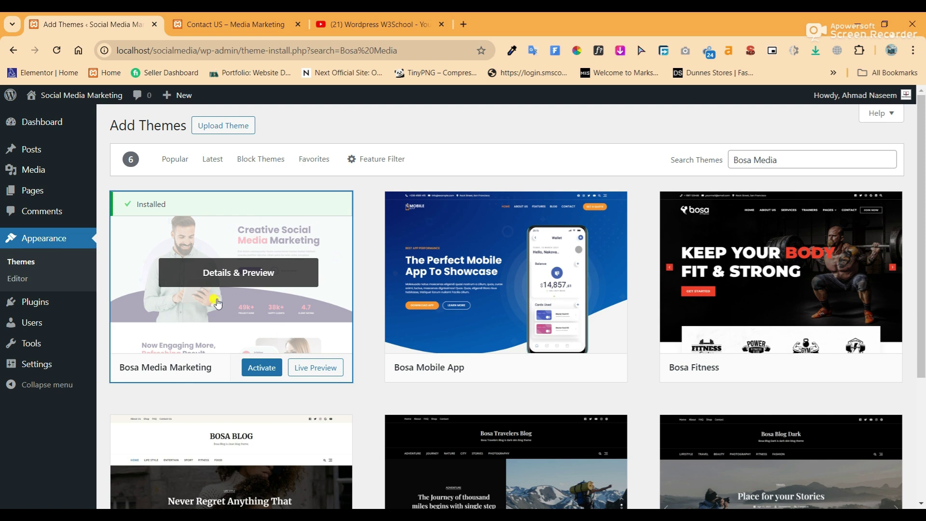
{"action": "left_click", "coordinate": [262, 371]}
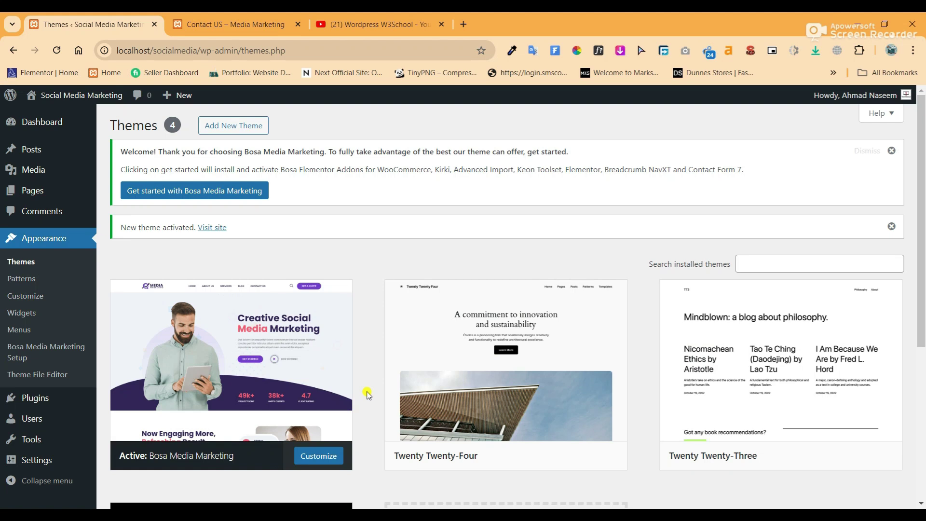
Get started with Bosa Media Marketing to install its recommended plugins, and review the installed plugins list.
{"action": "mouse_move", "coordinate": [271, 403]}
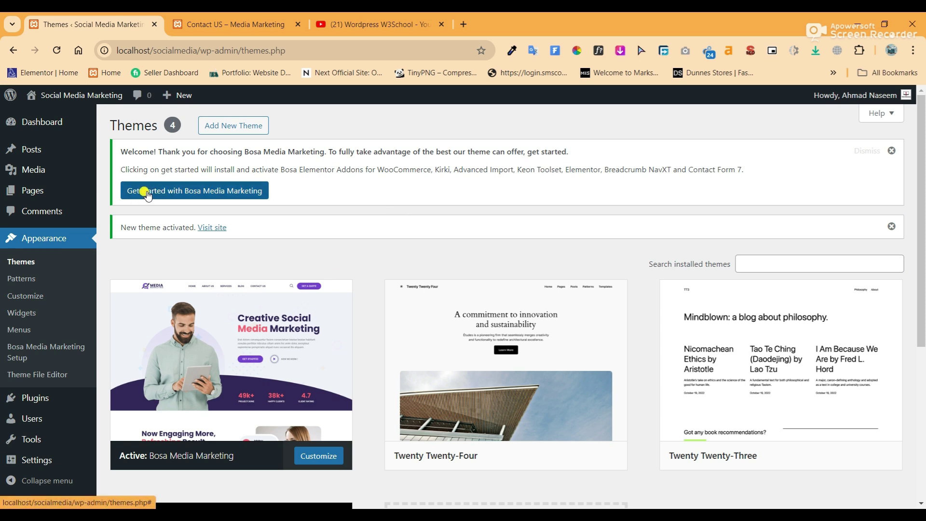
{"action": "left_click", "coordinate": [148, 193]}
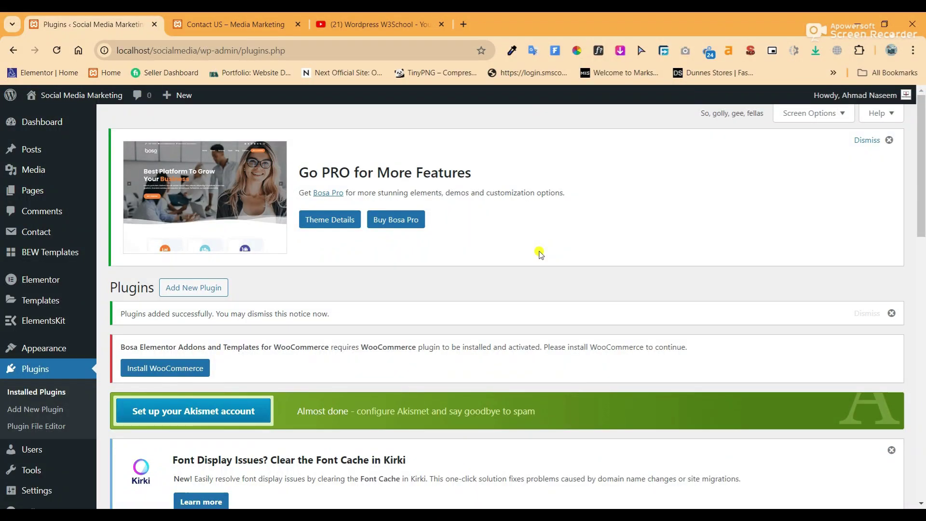
{"action": "scroll", "coordinate": [328, 293], "scroll_direction": "down", "scroll_amount": 15}
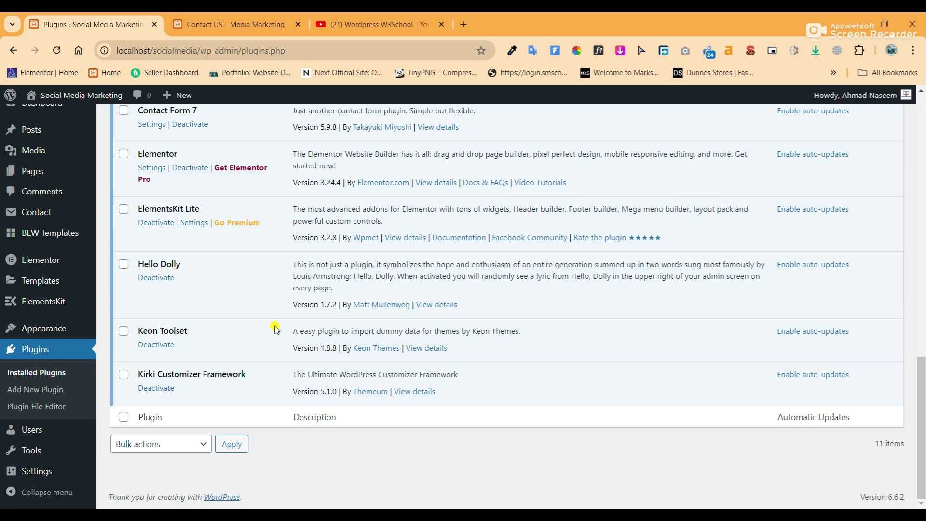
{"action": "scroll", "coordinate": [276, 330], "scroll_direction": "up", "scroll_amount": 12}
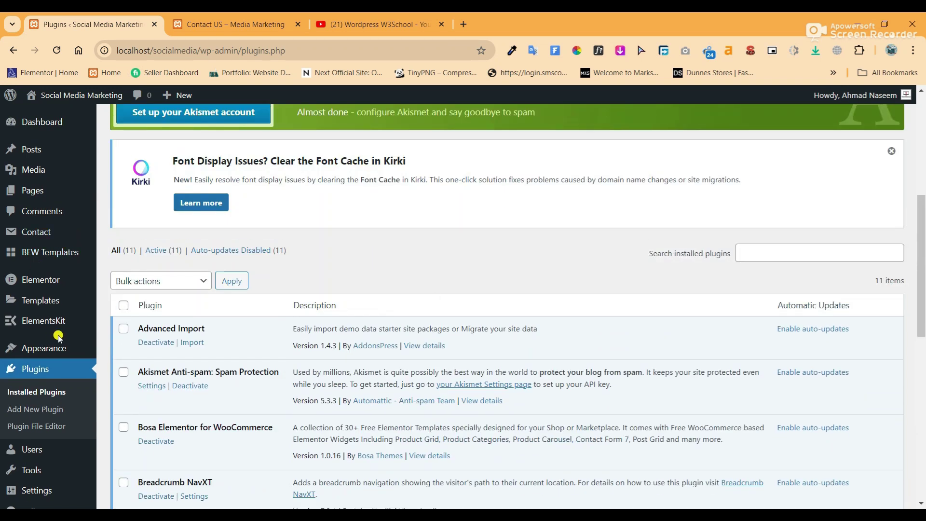
Import the free Media Marketing demo, installing and activating the recommended Bosa theme as part of the import.
{"action": "mouse_move", "coordinate": [42, 349]}
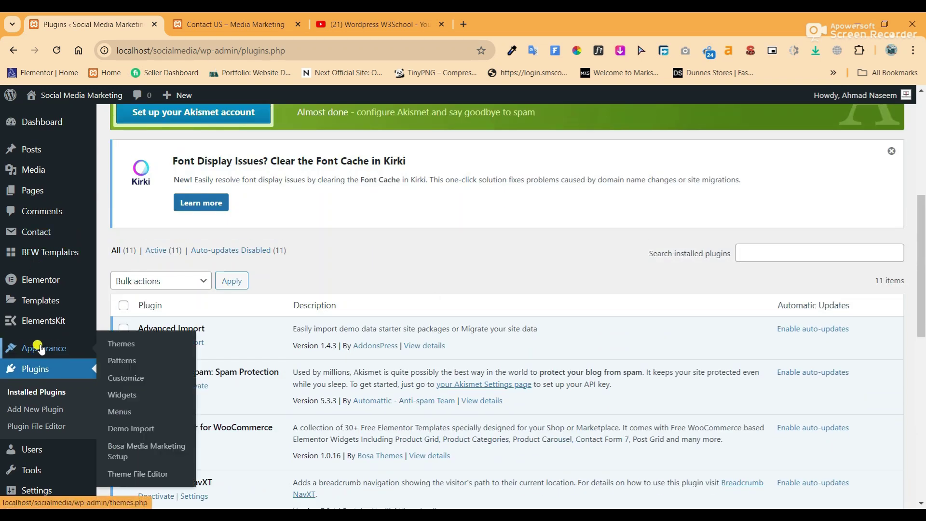
{"action": "left_click", "coordinate": [135, 430]}
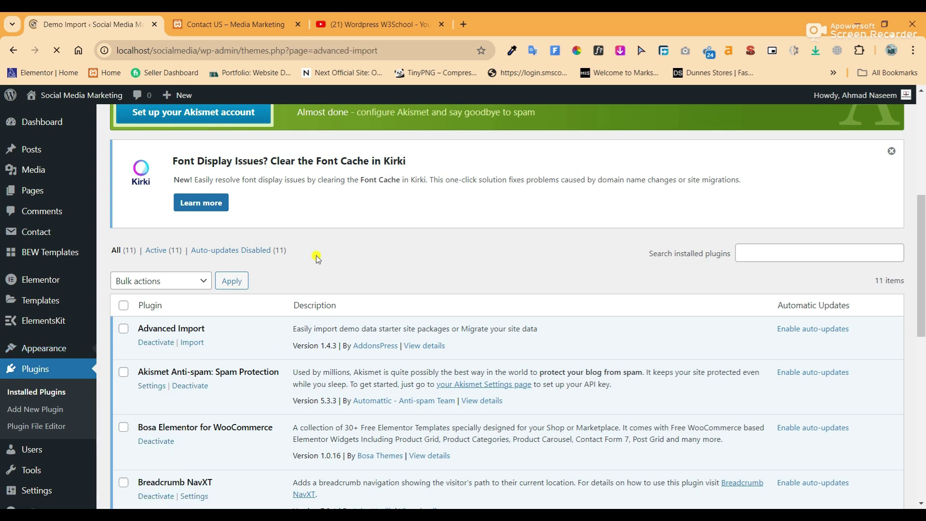
{"action": "scroll", "coordinate": [317, 259], "scroll_direction": "down", "scroll_amount": 7}
{"action": "scroll", "coordinate": [317, 259], "scroll_direction": "down", "scroll_amount": 4}
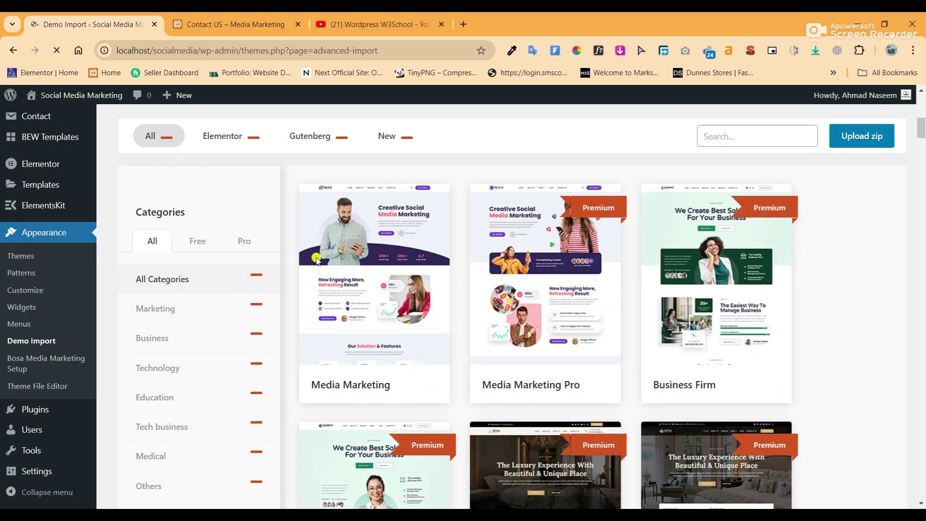
{"action": "mouse_move", "coordinate": [333, 279]}
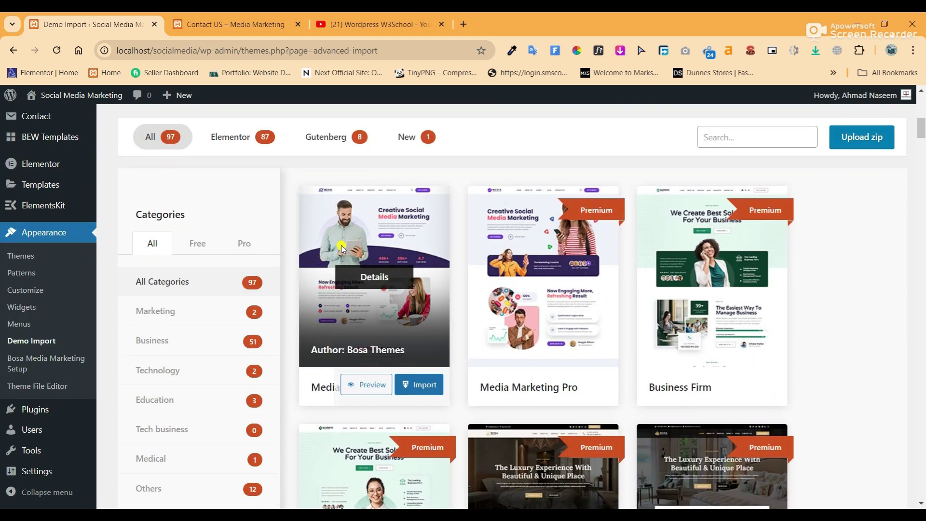
{"action": "left_click", "coordinate": [426, 390]}
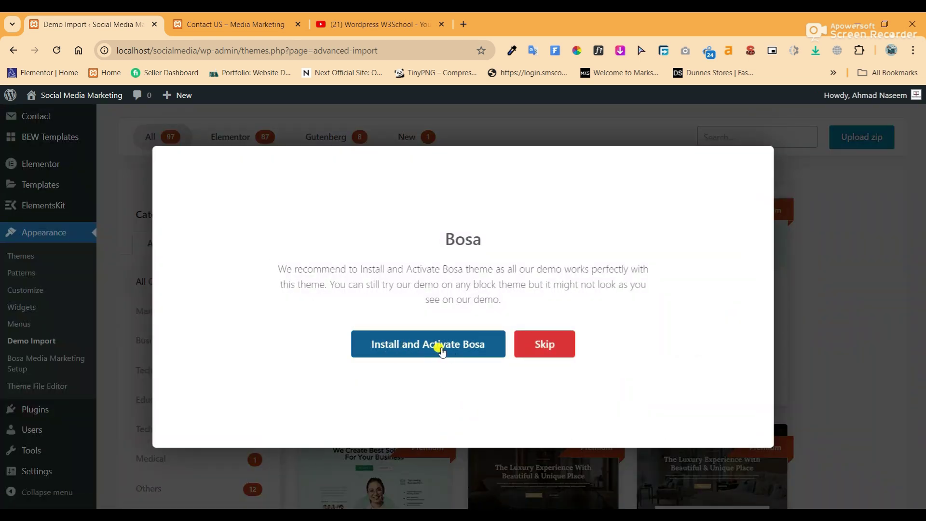
{"action": "left_click", "coordinate": [424, 345]}
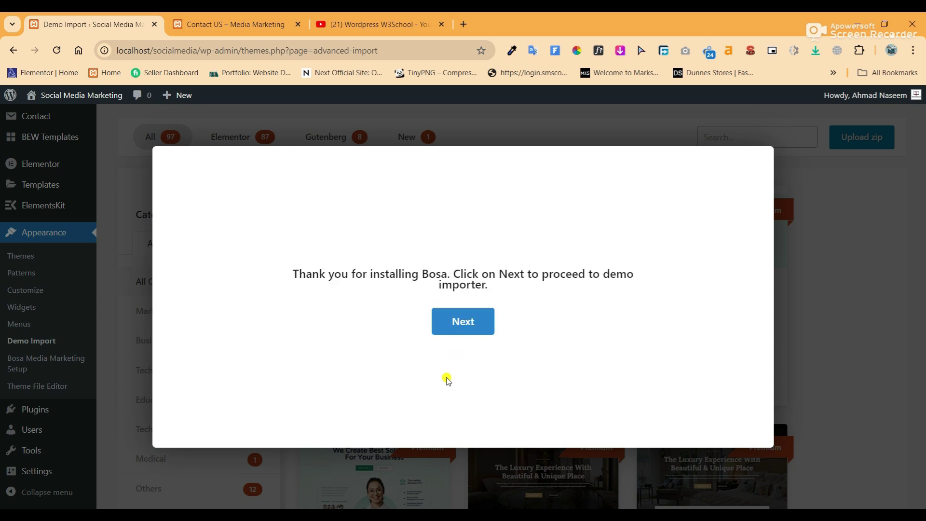
{"action": "left_click", "coordinate": [461, 322]}
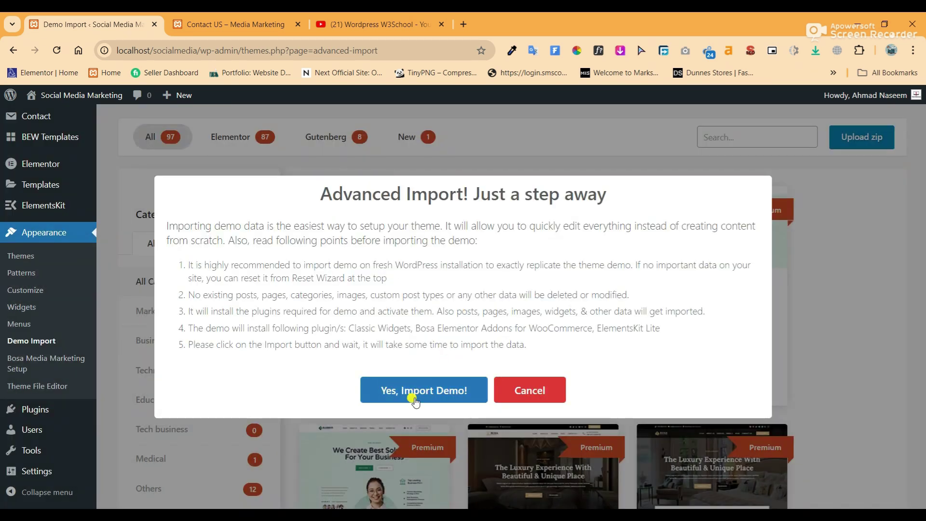
{"action": "left_click", "coordinate": [433, 393]}
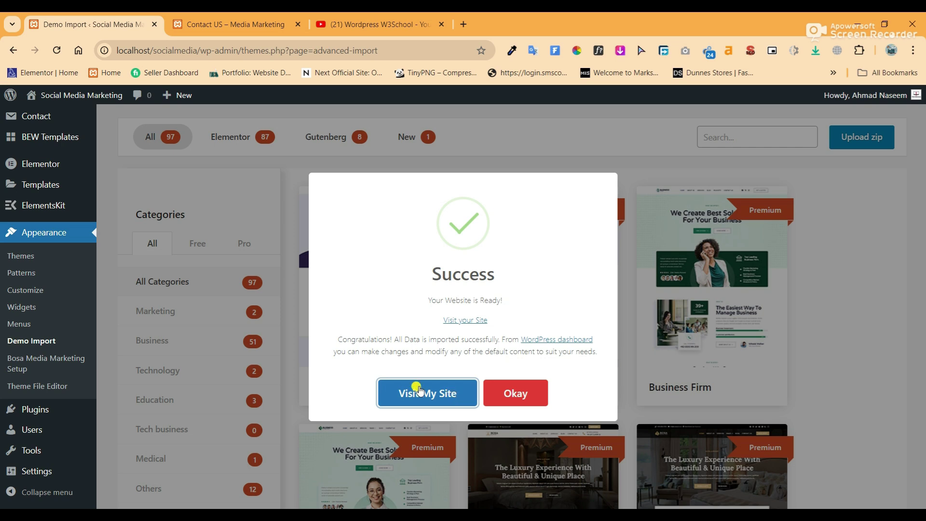
Visit the imported site and review its home page from the hero section down to the footer.
{"action": "left_click", "coordinate": [426, 398]}
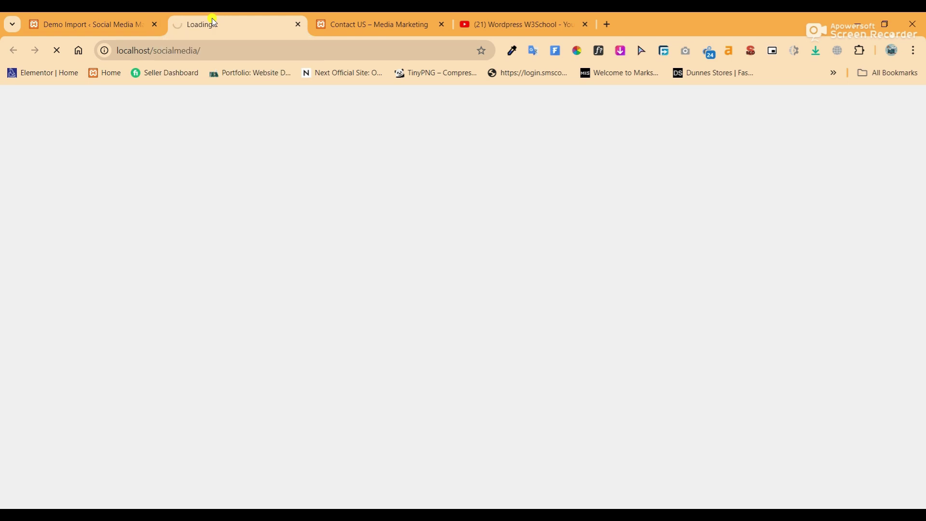
{"action": "scroll", "coordinate": [421, 261], "scroll_direction": "down", "scroll_amount": 12}
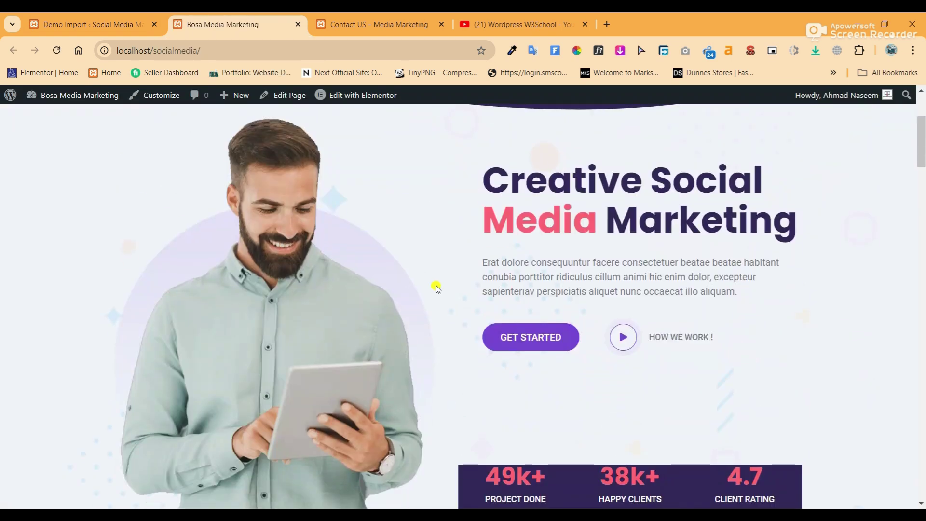
{"action": "scroll", "coordinate": [438, 309], "scroll_direction": "down", "scroll_amount": 10}
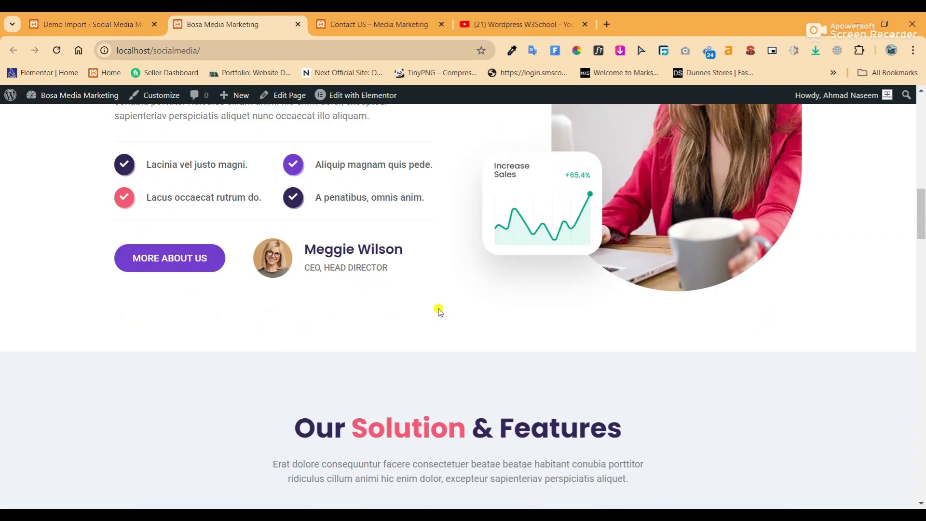
{"action": "scroll", "coordinate": [438, 314], "scroll_direction": "down", "scroll_amount": 12}
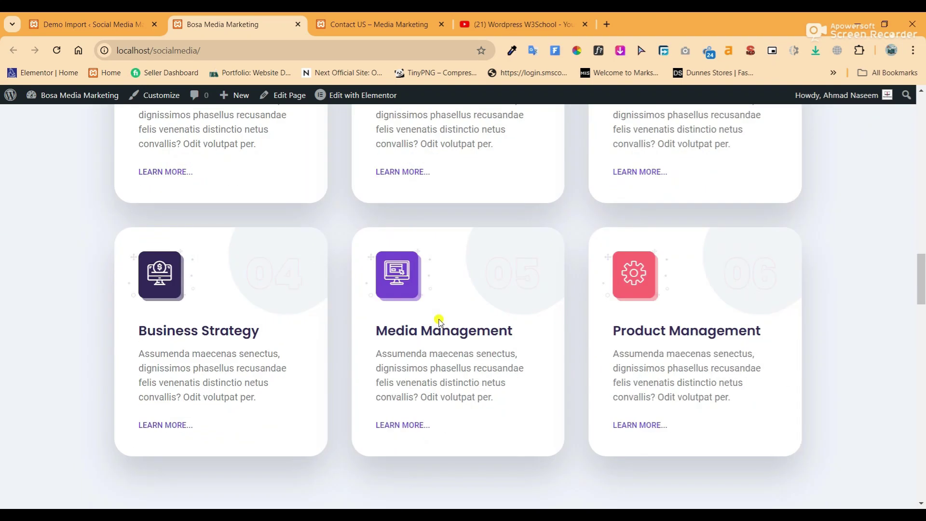
{"action": "scroll", "coordinate": [438, 319], "scroll_direction": "down", "scroll_amount": 10}
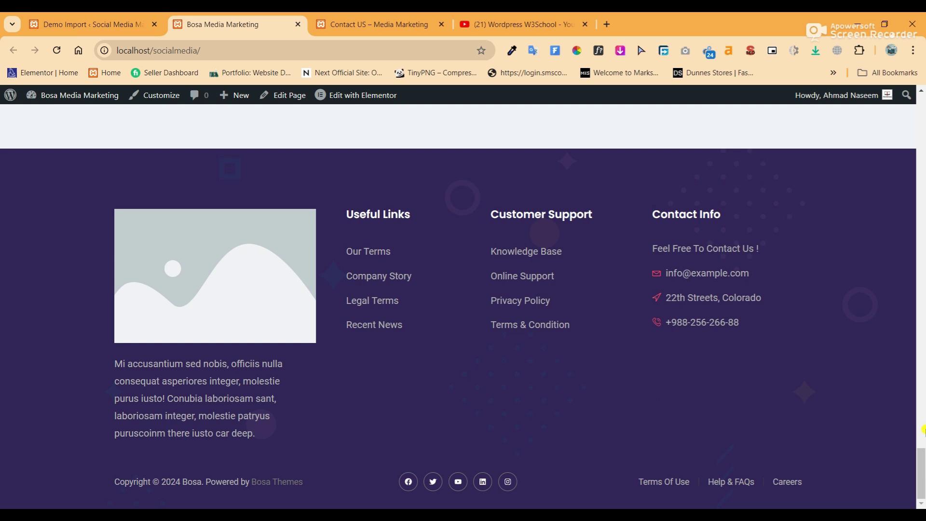
{"action": "left_click_drag", "start_coordinate": [923, 465], "coordinate": [923, 111]}
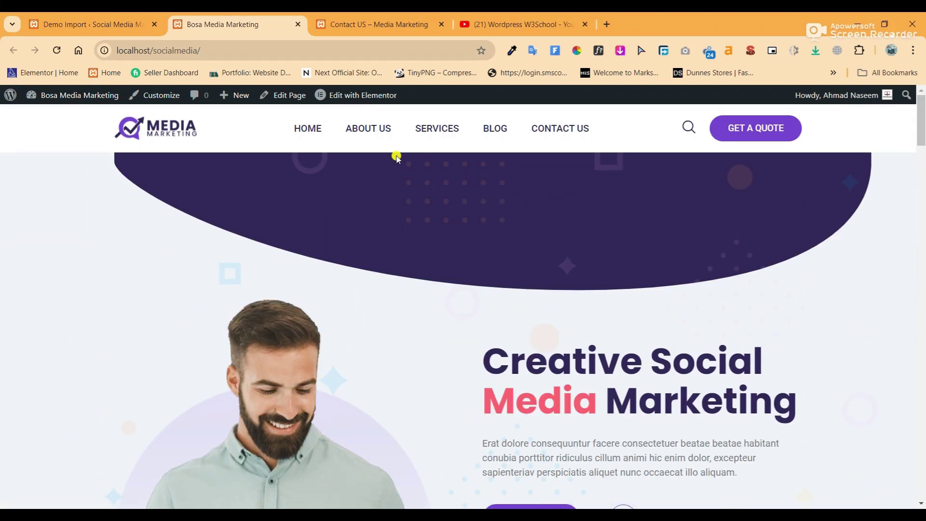
Edit the home page with Elementor and replace the hero image with social-network-using, uploaded from the Website_Images folder.
{"action": "left_click", "coordinate": [364, 96]}
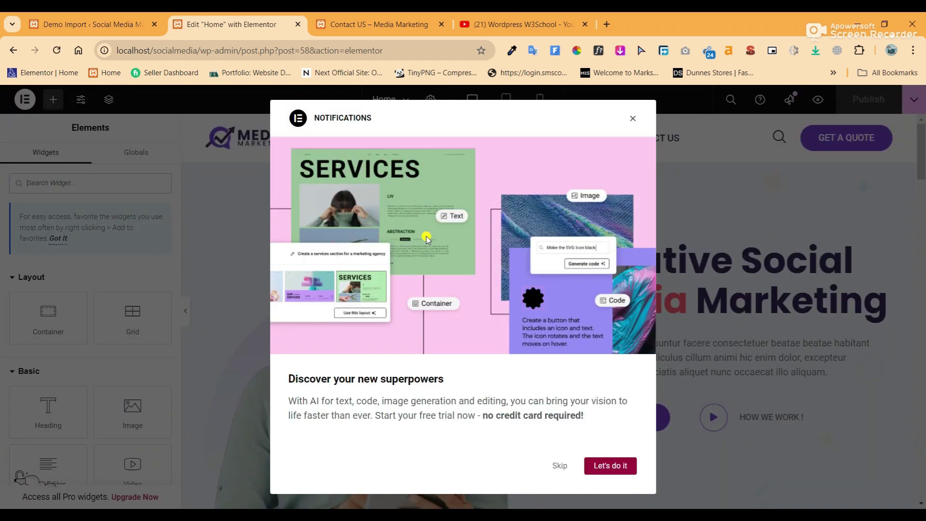
{"action": "left_click", "coordinate": [632, 118]}
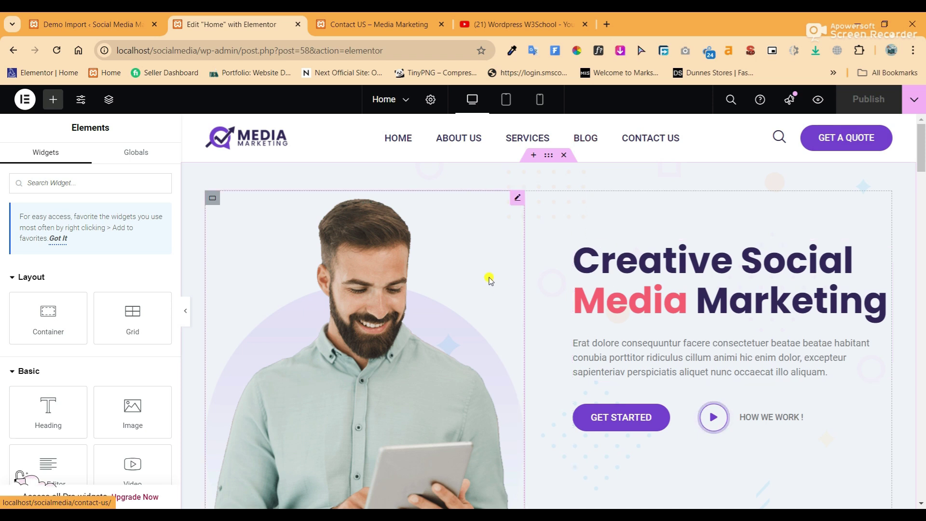
{"action": "left_click", "coordinate": [517, 201]}
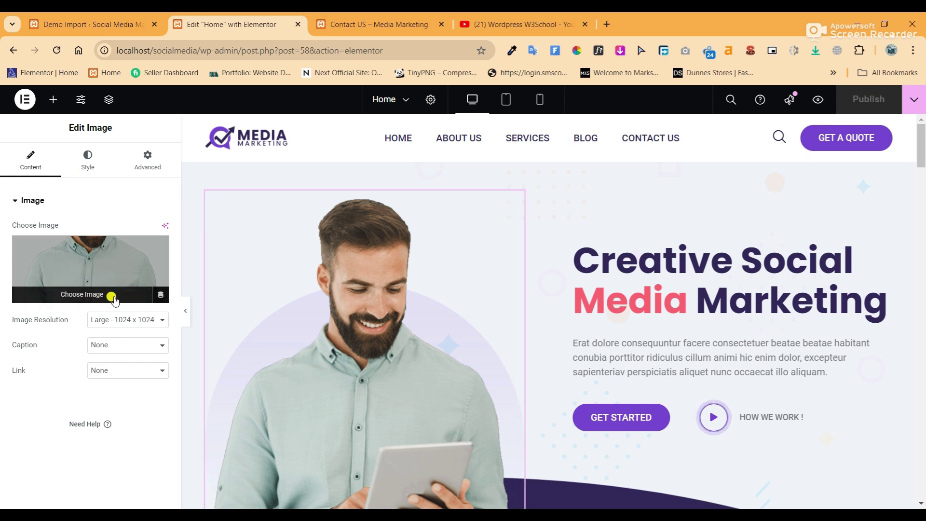
{"action": "left_click", "coordinate": [79, 296]}
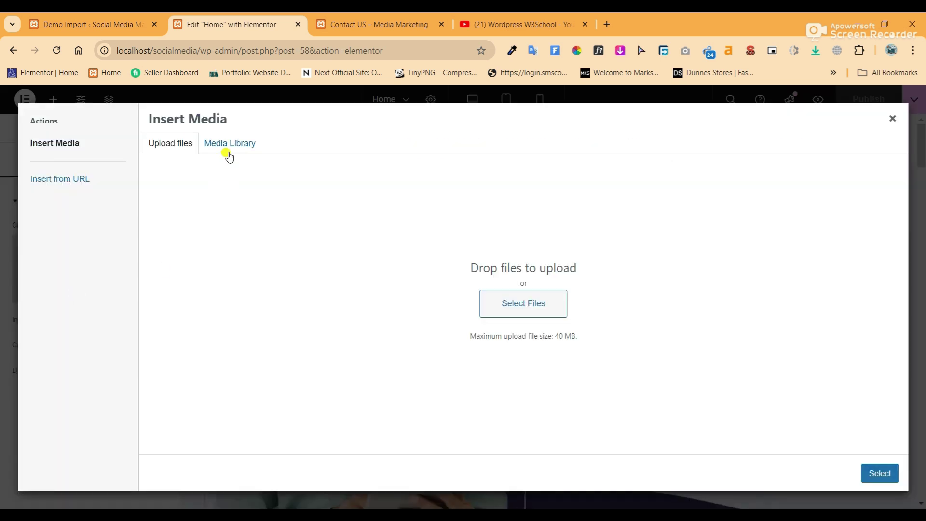
{"action": "left_click", "coordinate": [521, 308]}
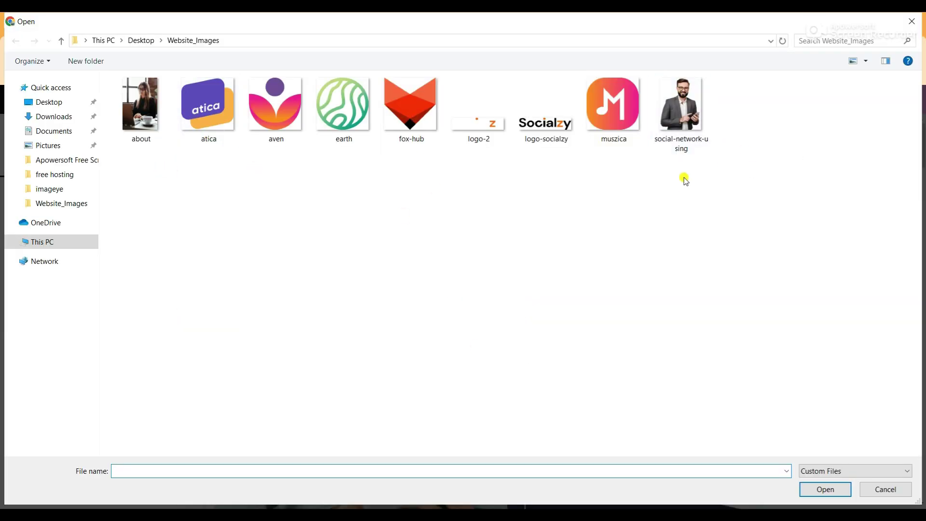
{"action": "left_click", "coordinate": [688, 123]}
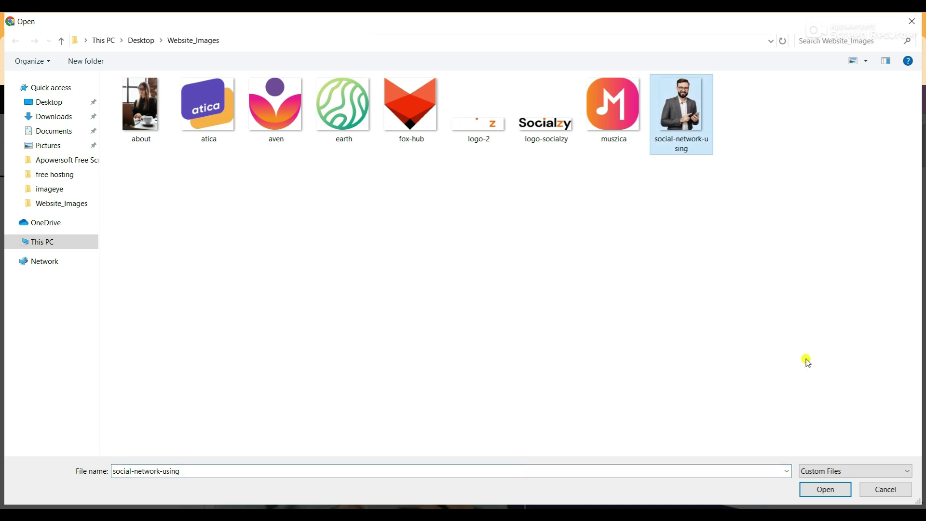
{"action": "left_click", "coordinate": [825, 490]}
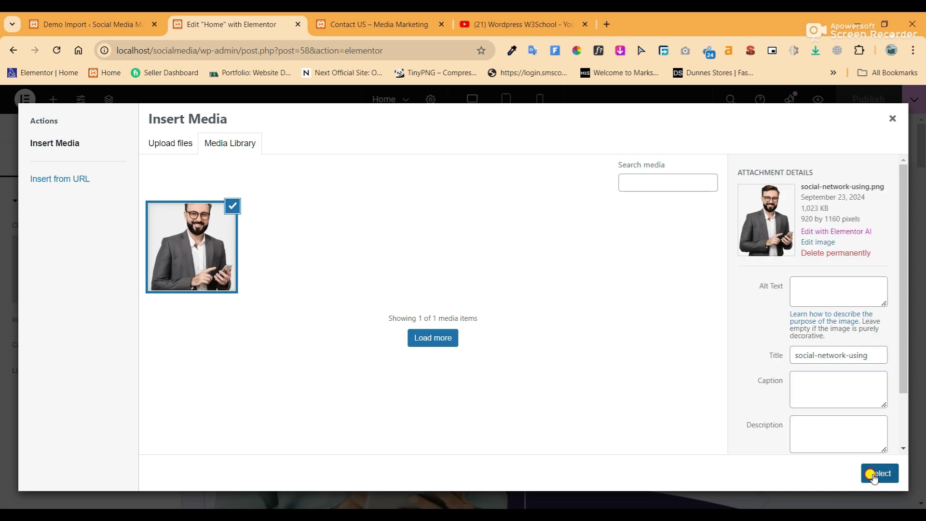
{"action": "left_click", "coordinate": [876, 475]}
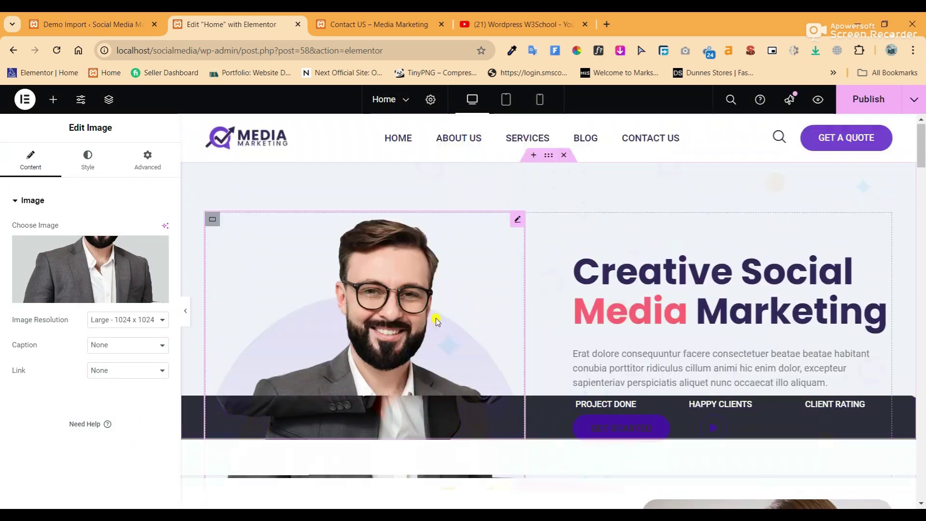
{"action": "scroll", "coordinate": [436, 321], "scroll_direction": "down", "scroll_amount": 2}
{"action": "scroll", "coordinate": [437, 320], "scroll_direction": "up", "scroll_amount": 3}
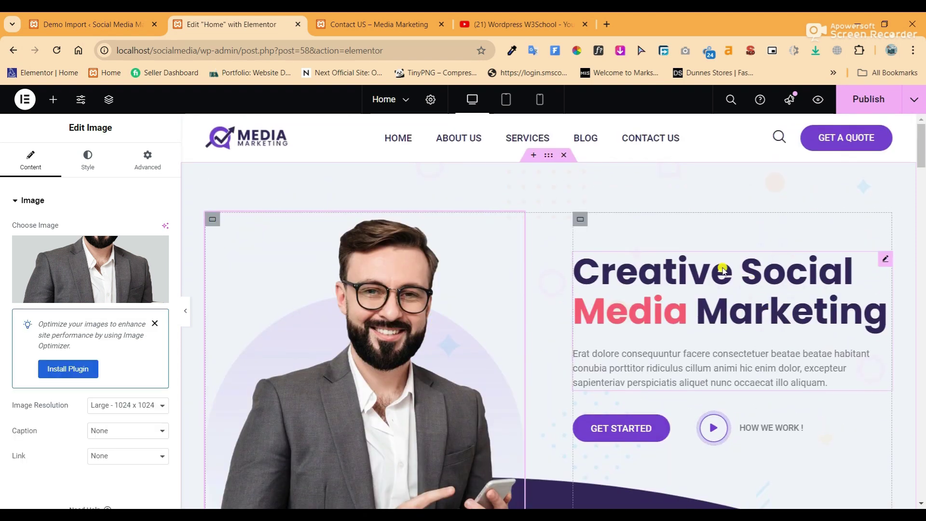
Replace the hero heading's title with "Socalize Your Media With Socialzy", copied from the reference Media Marketing site's home page.
{"action": "left_click", "coordinate": [887, 263]}
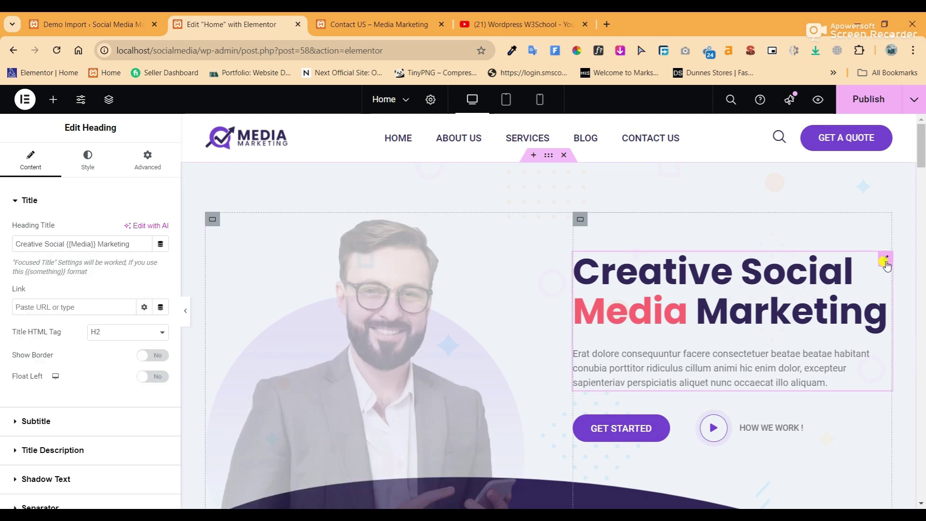
{"action": "left_click", "coordinate": [334, 20]}
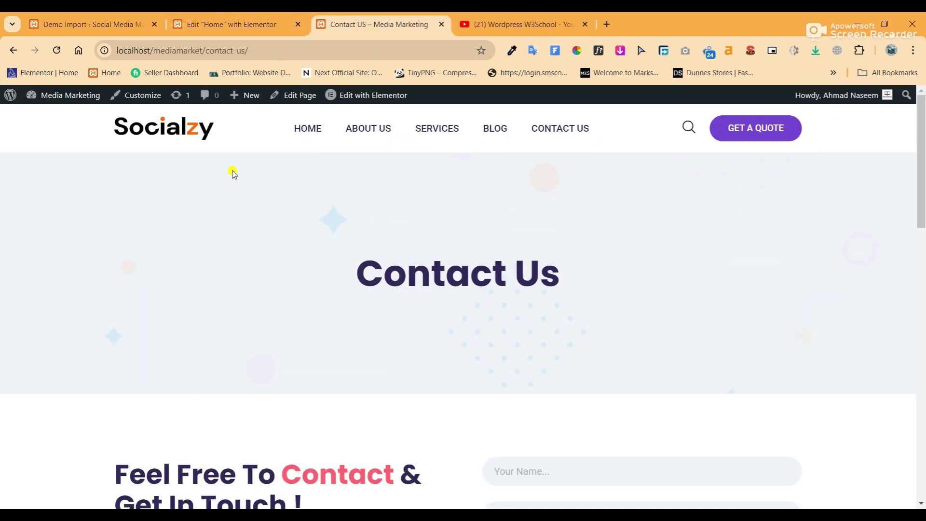
{"action": "left_click", "coordinate": [307, 131]}
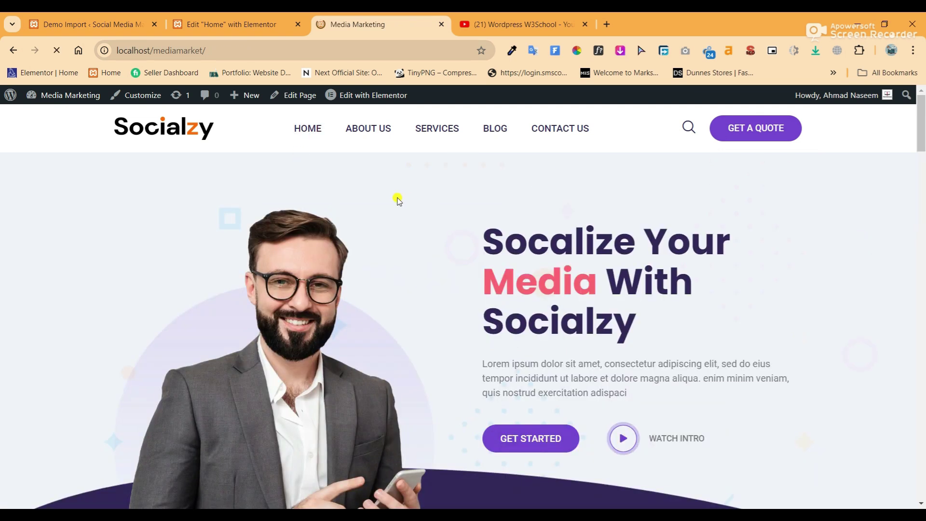
{"action": "left_click_drag", "start_coordinate": [484, 227], "coordinate": [657, 321]}
{"action": "right_click", "coordinate": [585, 256]}
{"action": "left_click", "coordinate": [598, 267]}
{"action": "left_click", "coordinate": [231, 24]}
{"action": "left_click_drag", "start_coordinate": [140, 244], "coordinate": [10, 244]}
{"action": "right_click", "coordinate": [34, 241]}
{"action": "left_click", "coordinate": [89, 317]}
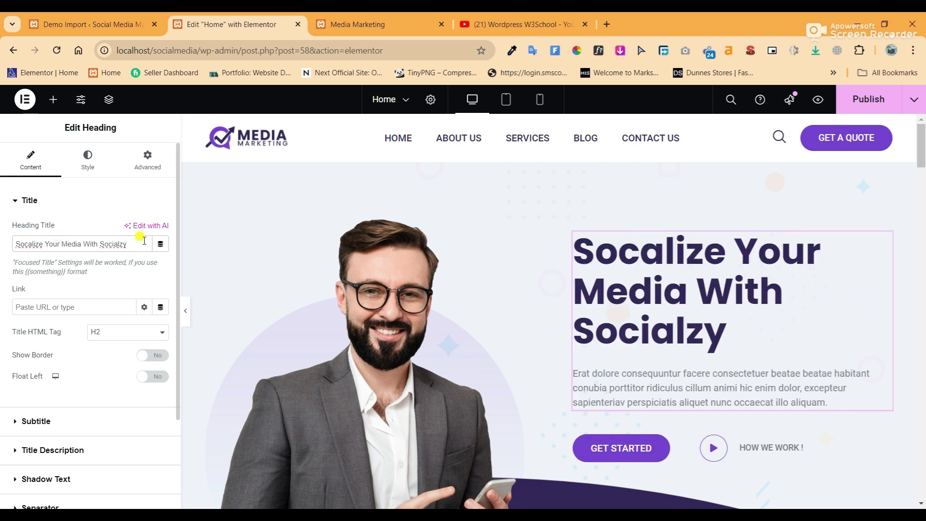
Mark "Media" as the focused word in the hero title by enclosing it as {{Media}}.
{"action": "type", "text": "{{"}
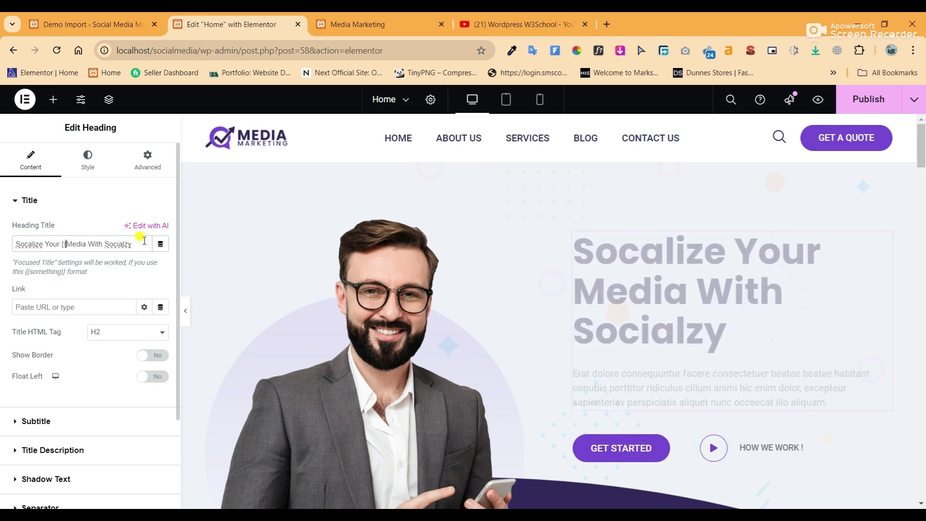
{"action": "key", "text": "Right"}
{"action": "type", "text": "}}"}
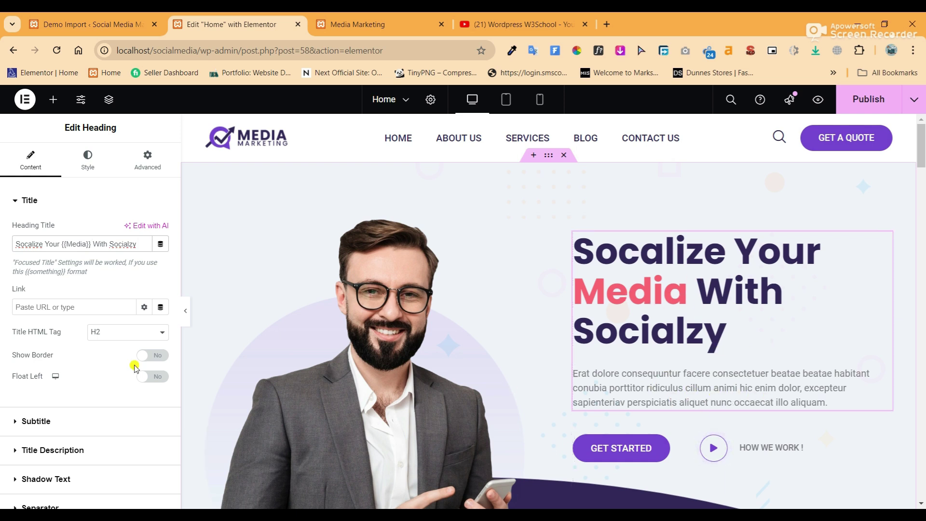
Replace the hero heading's description with the Lorem ipsum paragraph copied from the reference Media Marketing site's hero section.
{"action": "scroll", "coordinate": [107, 380], "scroll_direction": "down", "scroll_amount": 1}
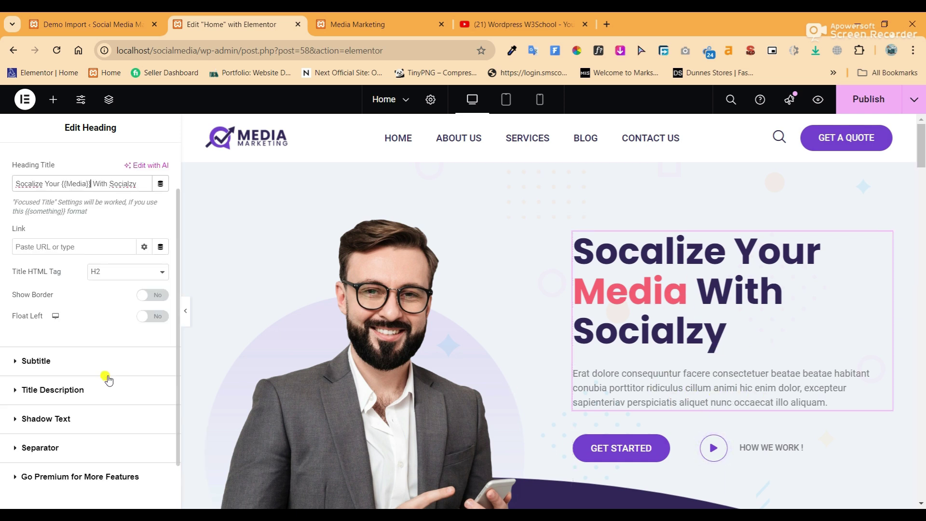
{"action": "left_click", "coordinate": [50, 390]}
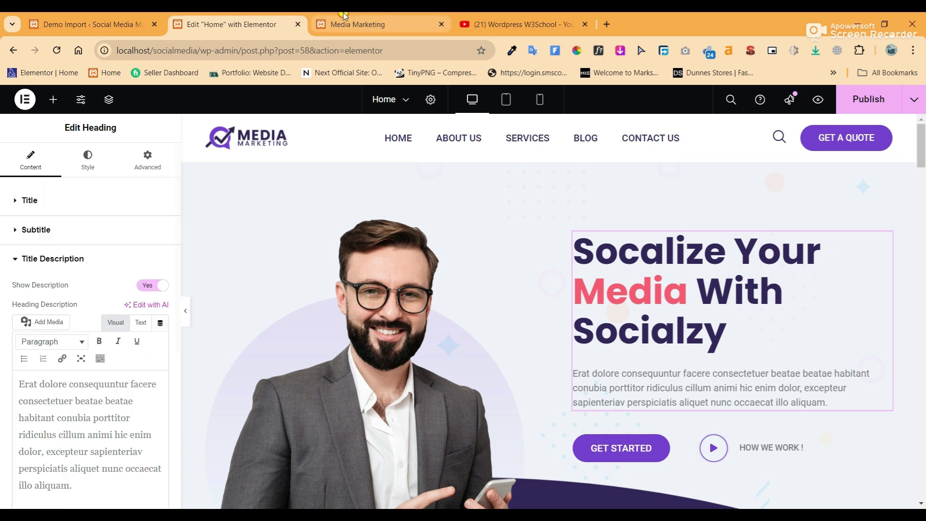
{"action": "left_click", "coordinate": [357, 24]}
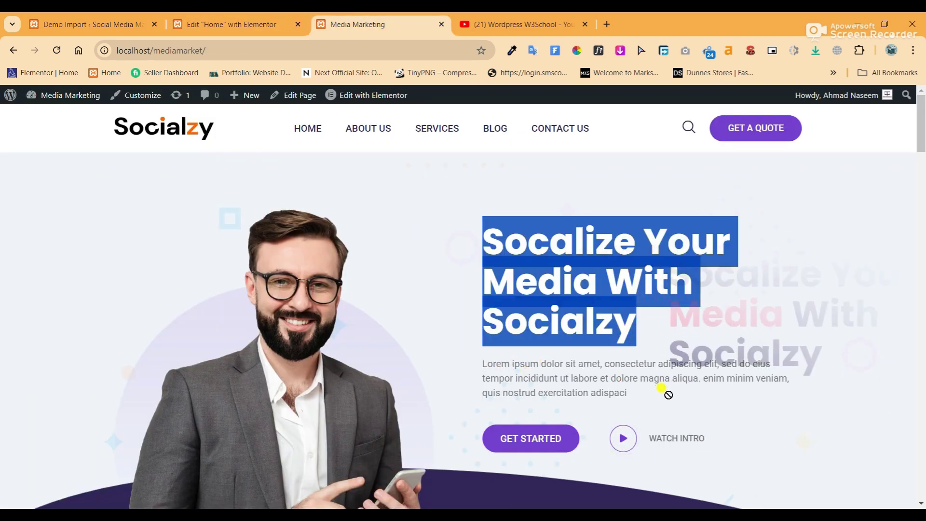
{"action": "left_click", "coordinate": [533, 376]}
{"action": "left_click_drag", "start_coordinate": [481, 363], "coordinate": [653, 404]}
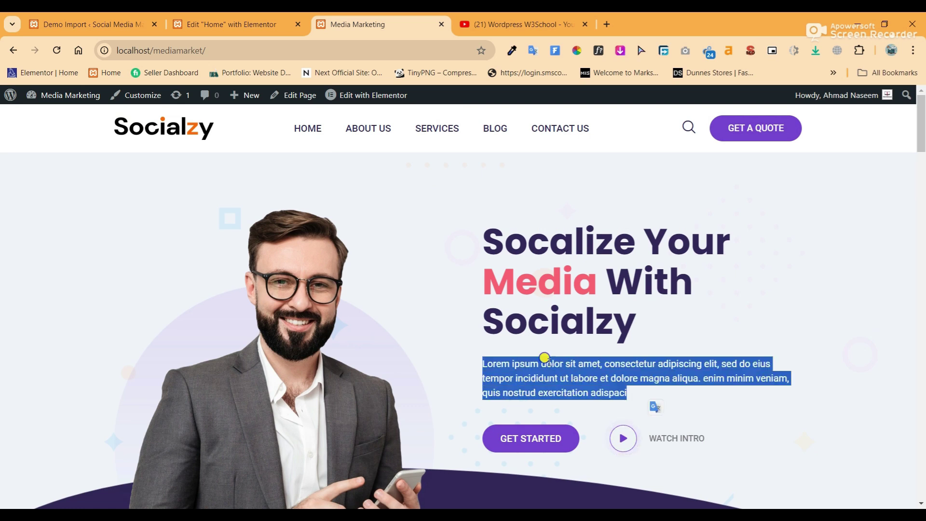
{"action": "right_click", "coordinate": [544, 362]}
{"action": "left_click", "coordinate": [600, 161]}
{"action": "left_click", "coordinate": [273, 16]}
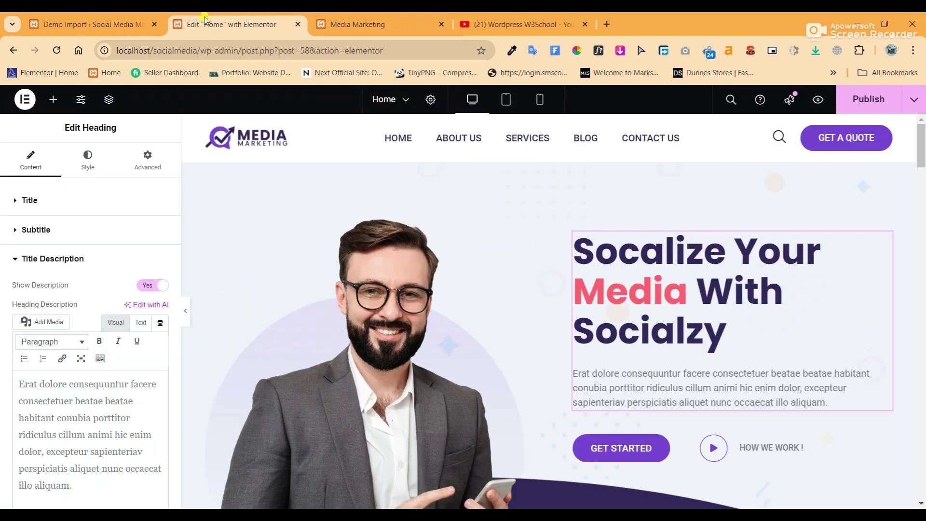
{"action": "left_click_drag", "start_coordinate": [73, 485], "coordinate": [18, 384]}
{"action": "right_click", "coordinate": [56, 413]}
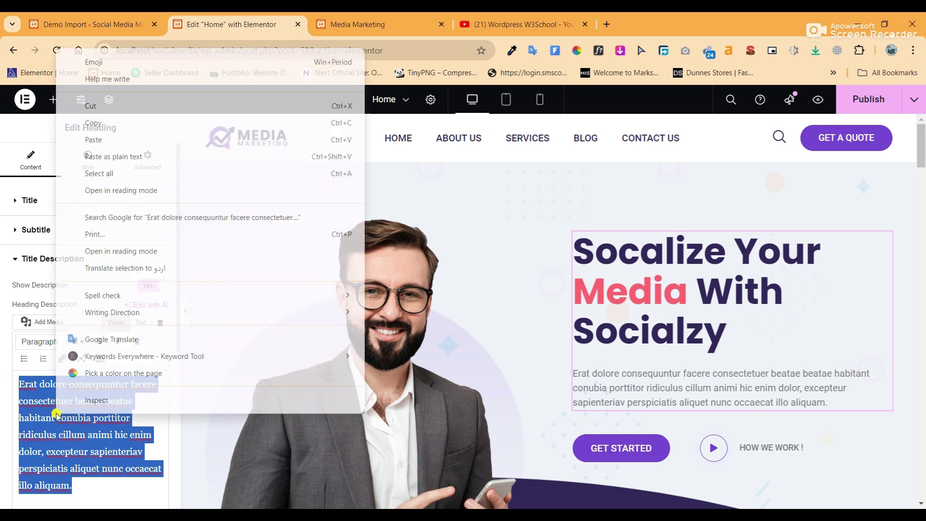
{"action": "left_click", "coordinate": [111, 143]}
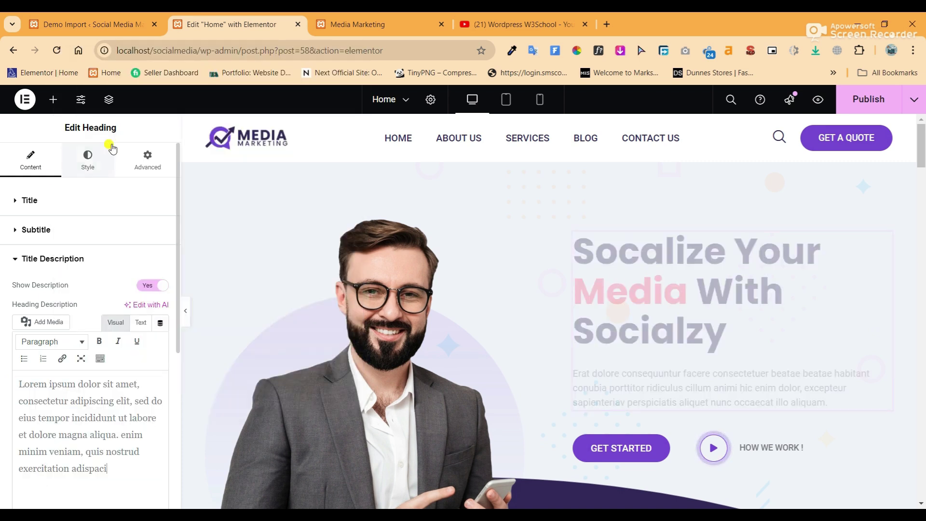
Examine the editable content of the hero's Get Started button and How We Work label, and the Now Engaging More section's heading and image.
{"action": "scroll", "coordinate": [596, 381], "scroll_direction": "down", "scroll_amount": 2}
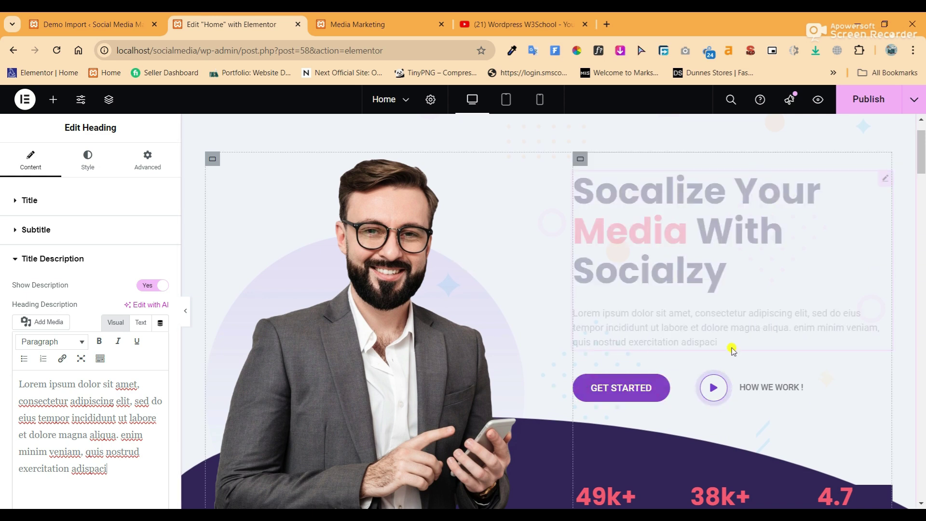
{"action": "scroll", "coordinate": [675, 340], "scroll_direction": "down", "scroll_amount": 1}
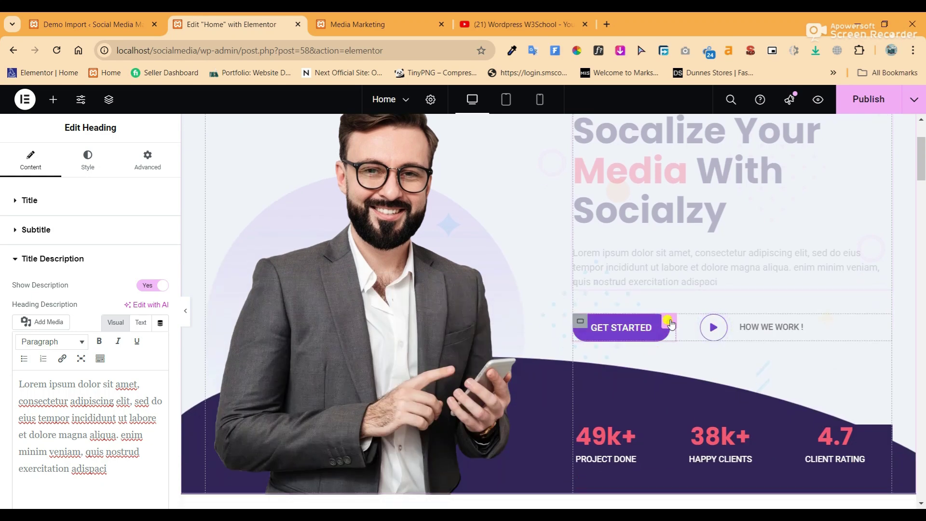
{"action": "left_click", "coordinate": [669, 335]}
{"action": "left_click_drag", "start_coordinate": [131, 255], "coordinate": [75, 260]}
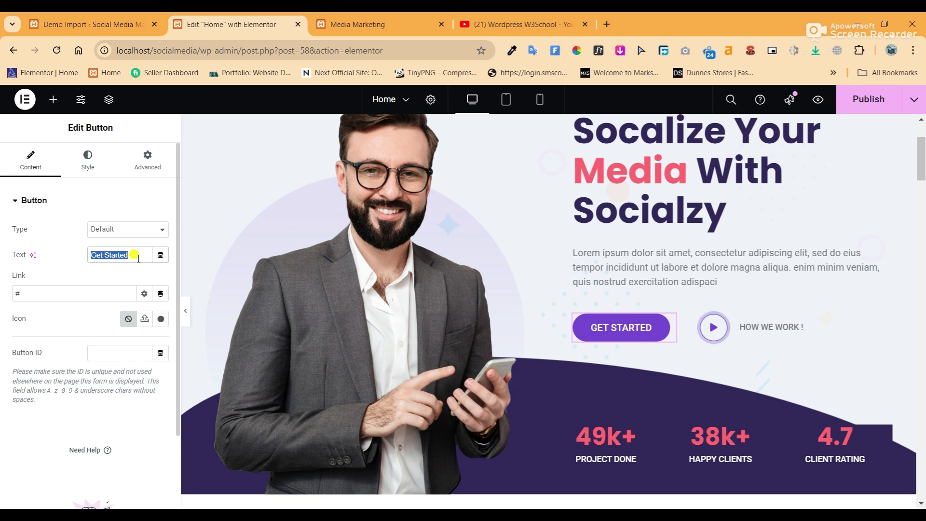
{"action": "left_click", "coordinate": [772, 326]}
{"action": "scroll", "coordinate": [471, 295], "scroll_direction": "down", "scroll_amount": 5}
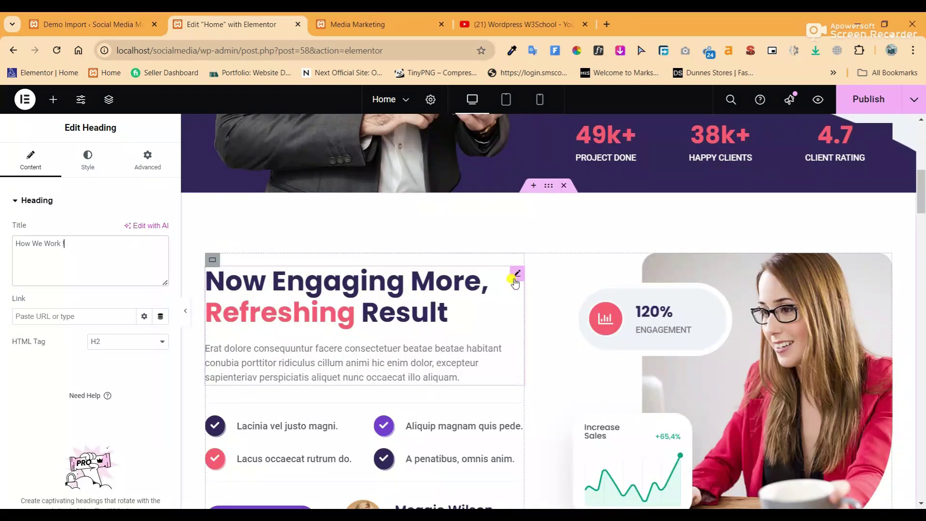
{"action": "left_click", "coordinate": [513, 279]}
{"action": "scroll", "coordinate": [582, 302], "scroll_direction": "down", "scroll_amount": 2}
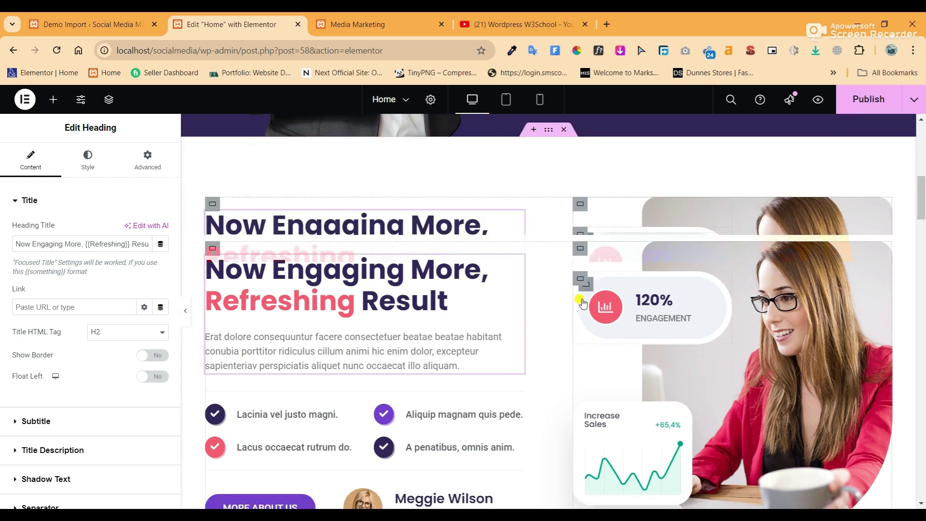
{"action": "left_click", "coordinate": [887, 200]}
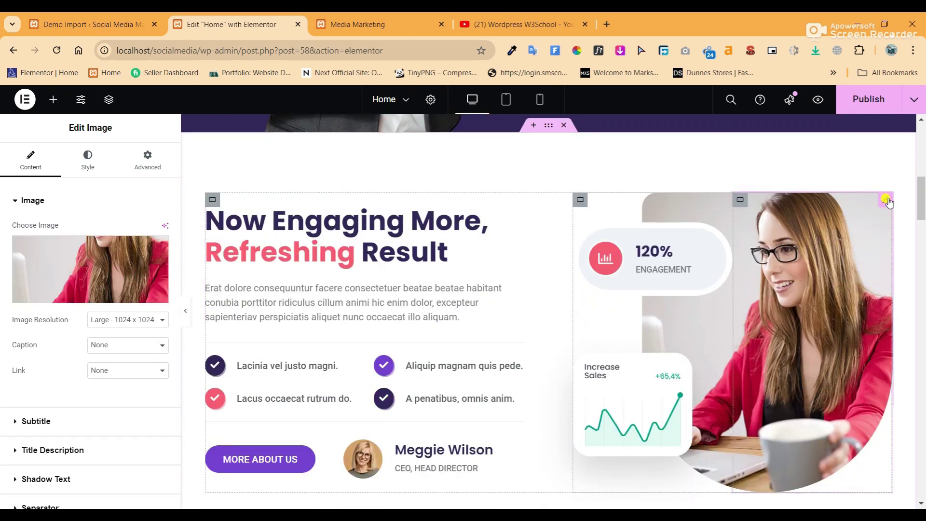
{"action": "scroll", "coordinate": [444, 320], "scroll_direction": "down", "scroll_amount": 1}
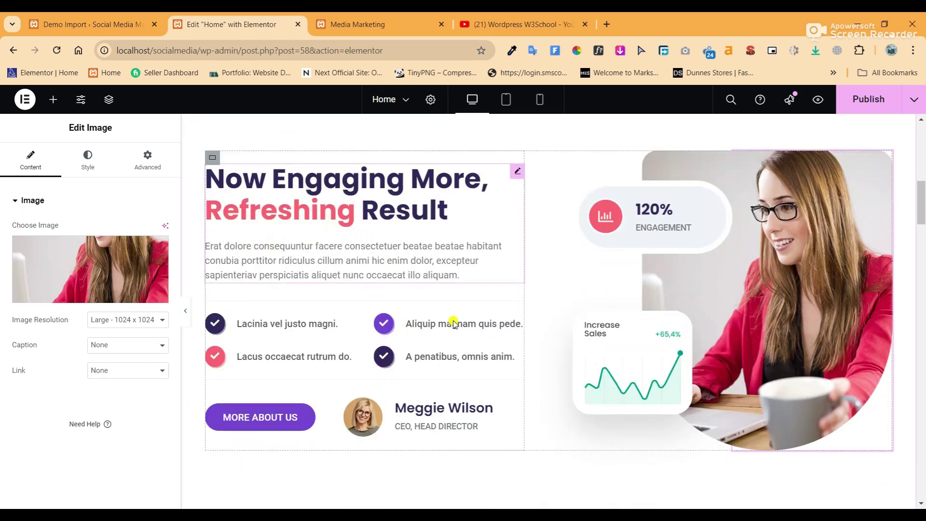
{"action": "scroll", "coordinate": [454, 323], "scroll_direction": "down", "scroll_amount": 1}
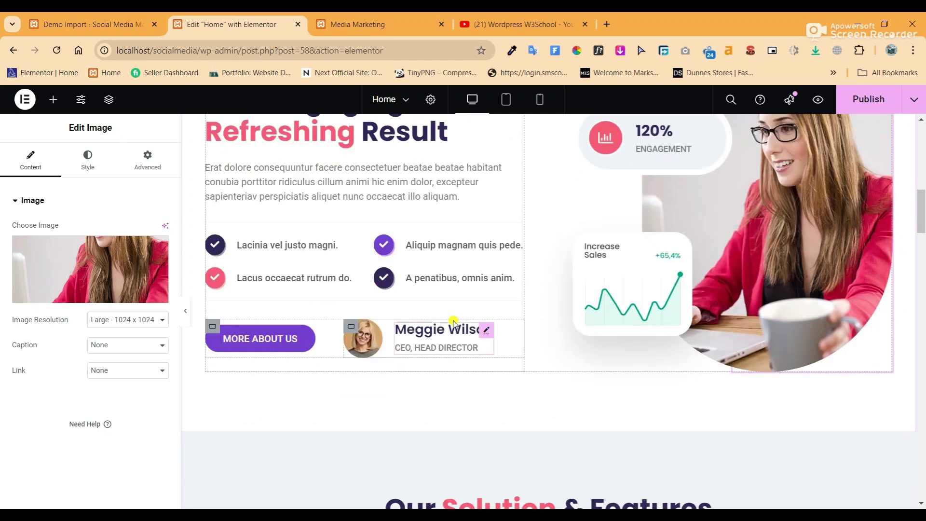
{"action": "scroll", "coordinate": [471, 328], "scroll_direction": "up", "scroll_amount": 3}
{"action": "scroll", "coordinate": [485, 295], "scroll_direction": "up", "scroll_amount": 7}
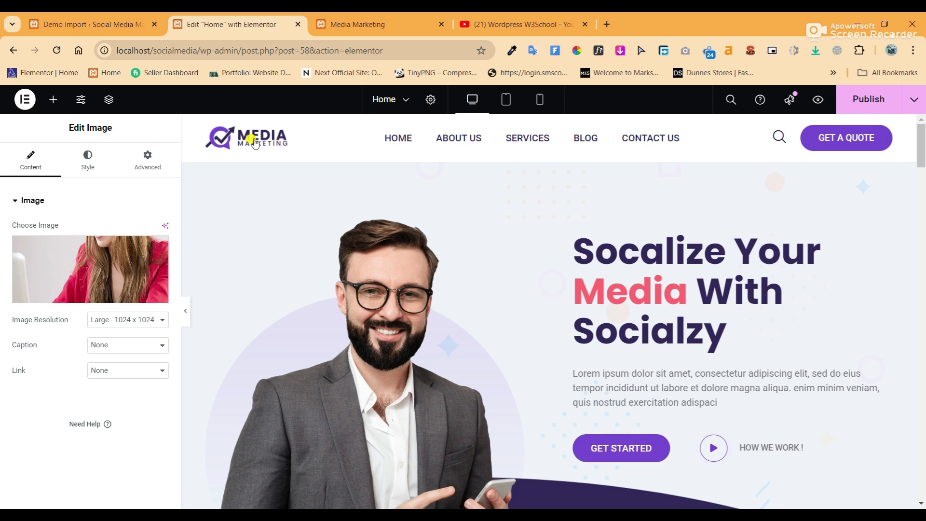
Open the ElementsKit setup in the WordPress dashboard and accept the Basic (Recommended) configuration.
{"action": "left_click", "coordinate": [101, 23]}
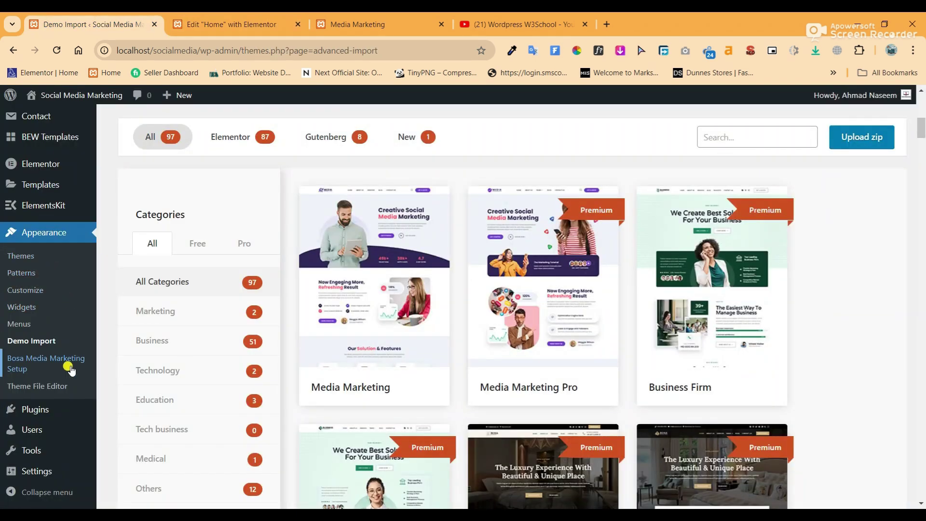
{"action": "scroll", "coordinate": [48, 362], "scroll_direction": "up", "scroll_amount": 3}
{"action": "mouse_move", "coordinate": [52, 327]}
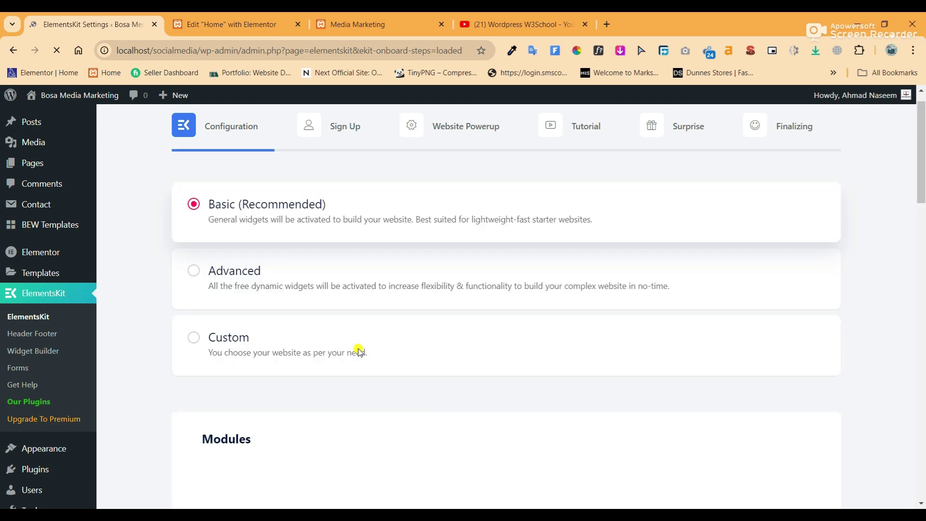
{"action": "scroll", "coordinate": [359, 352], "scroll_direction": "down", "scroll_amount": 7}
{"action": "scroll", "coordinate": [359, 352], "scroll_direction": "down", "scroll_amount": 20}
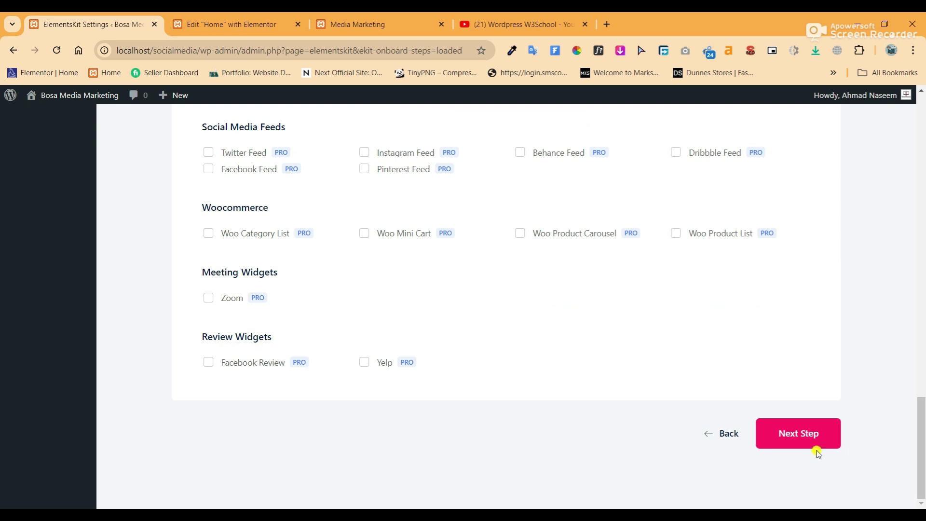
{"action": "left_click", "coordinate": [812, 447]}
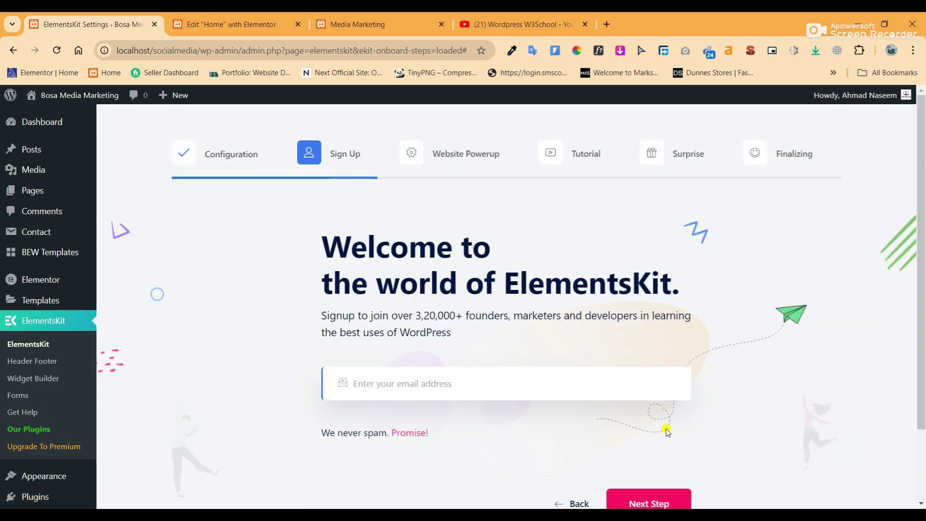
Skip the ElementsKit sign-up, plugin, tutorial and PRO offers without entering anything, and save the setup.
{"action": "scroll", "coordinate": [661, 431], "scroll_direction": "down", "scroll_amount": 2}
{"action": "left_click", "coordinate": [661, 428]}
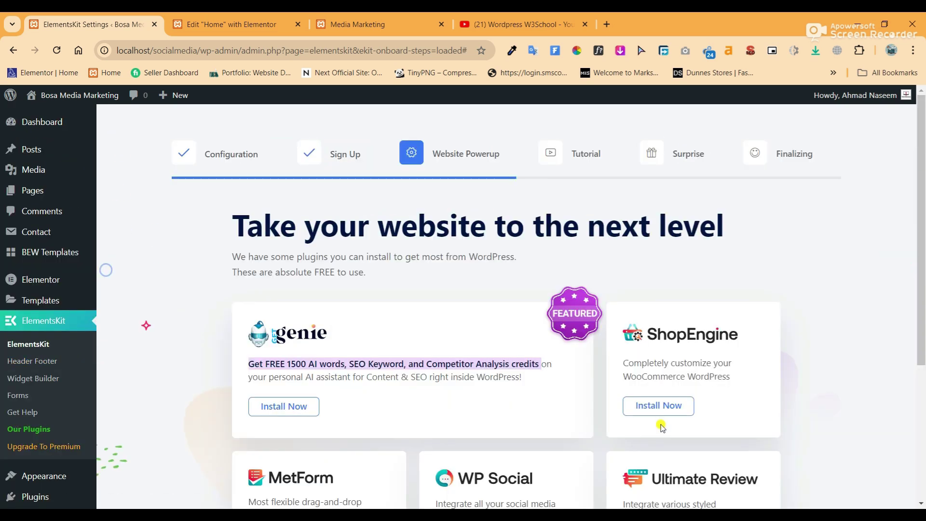
{"action": "scroll", "coordinate": [659, 430], "scroll_direction": "down", "scroll_amount": 4}
{"action": "left_click", "coordinate": [748, 433]}
{"action": "scroll", "coordinate": [743, 435], "scroll_direction": "down", "scroll_amount": 3}
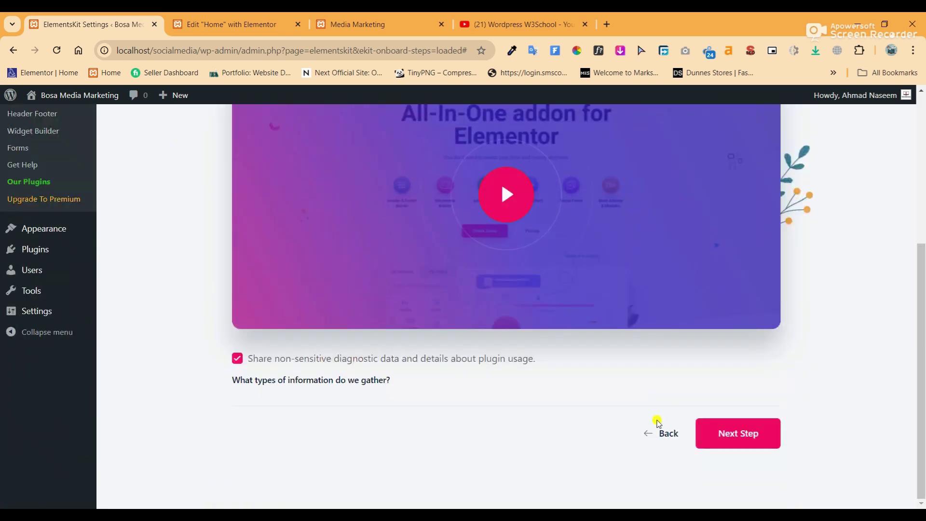
{"action": "left_click", "coordinate": [738, 434]}
{"action": "scroll", "coordinate": [548, 403], "scroll_direction": "down", "scroll_amount": 3}
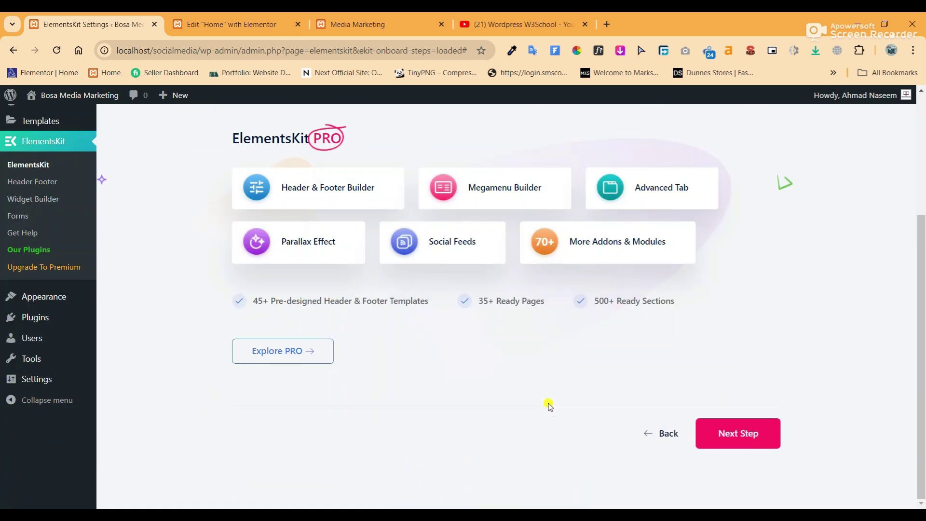
{"action": "left_click", "coordinate": [726, 439]}
{"action": "scroll", "coordinate": [731, 441], "scroll_direction": "down", "scroll_amount": 3}
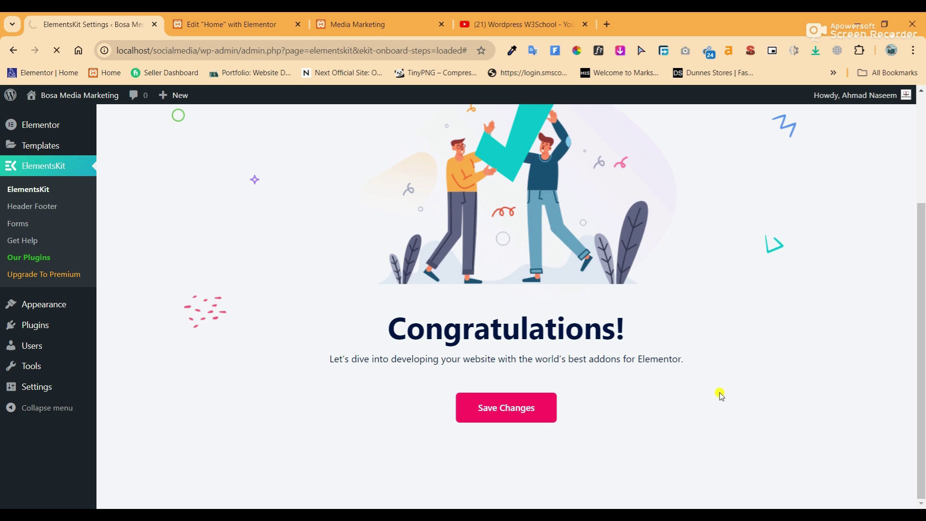
Open ElementsKit's list of header and footer templates and find the Header template.
{"action": "scroll", "coordinate": [524, 363], "scroll_direction": "down", "scroll_amount": 5}
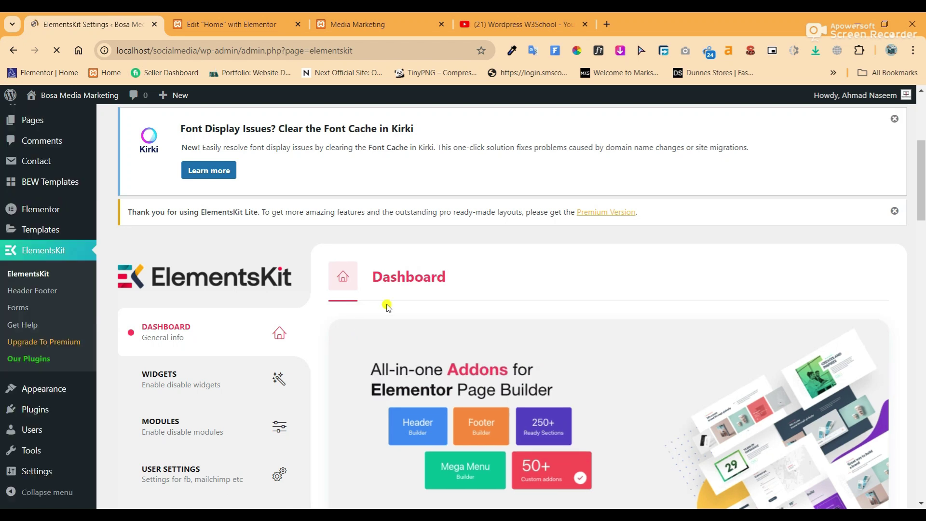
{"action": "scroll", "coordinate": [411, 311], "scroll_direction": "down", "scroll_amount": 2}
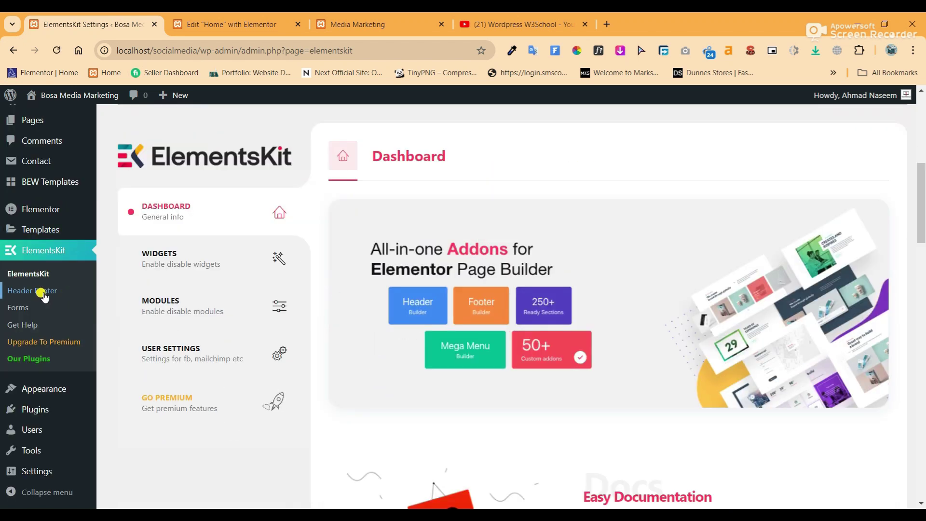
{"action": "left_click", "coordinate": [24, 292]}
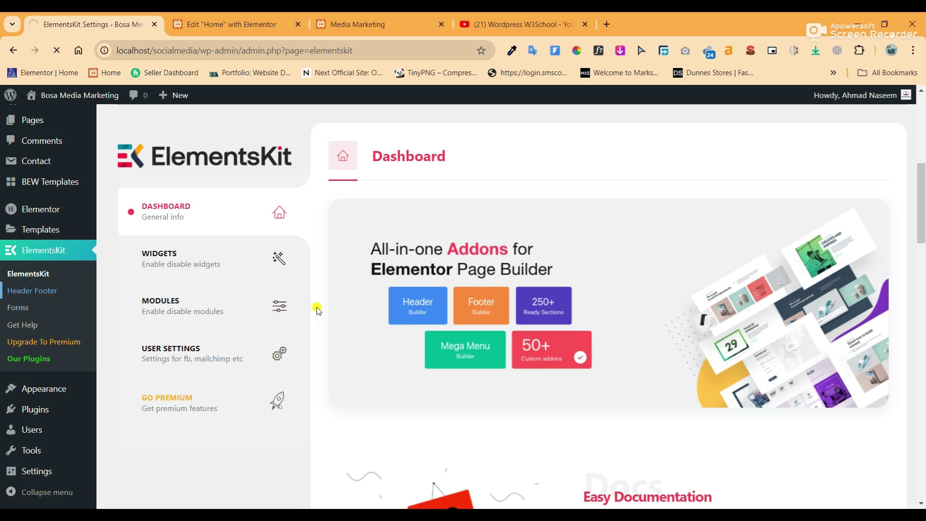
{"action": "scroll", "coordinate": [316, 312], "scroll_direction": "down", "scroll_amount": 5}
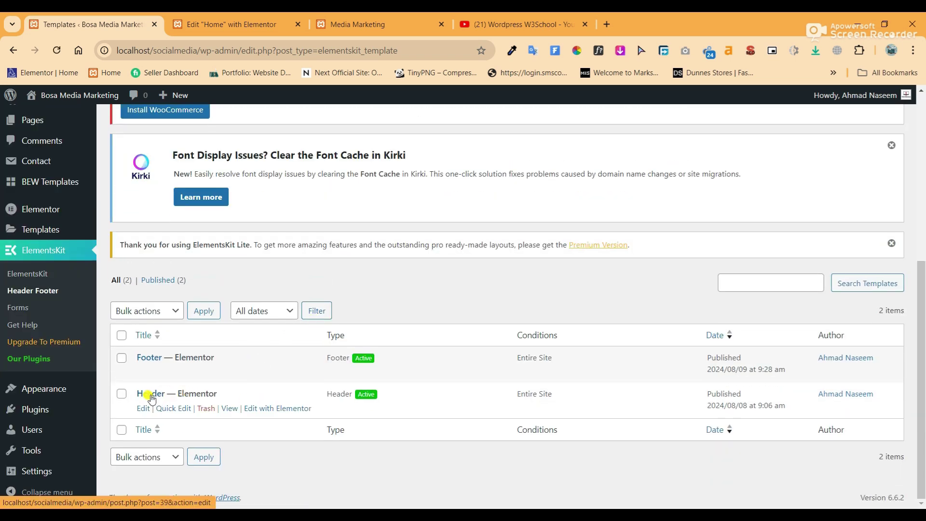
Open the Header template in Elementor in a separate tab, inspect its site logo's style, and publish the header.
{"action": "right_click", "coordinate": [282, 410]}
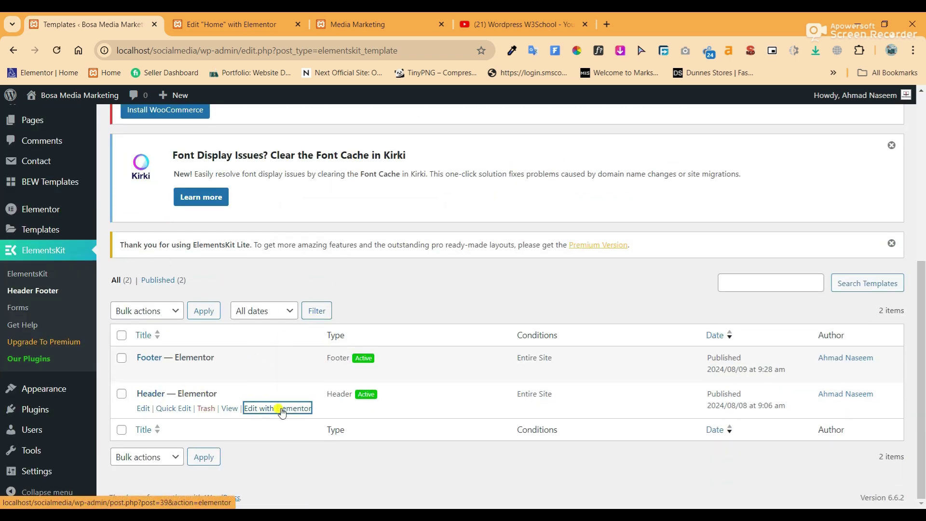
{"action": "left_click", "coordinate": [320, 211]}
{"action": "left_click", "coordinate": [227, 32]}
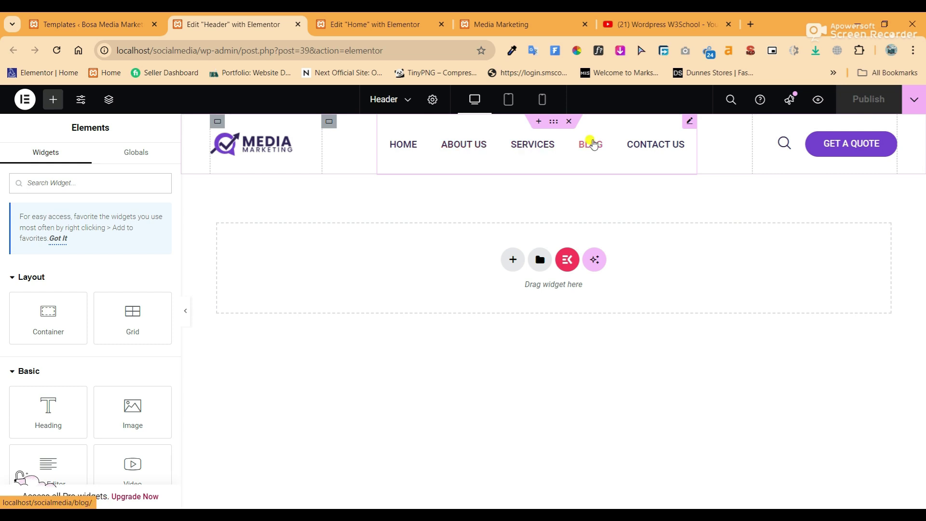
{"action": "left_click", "coordinate": [871, 99]}
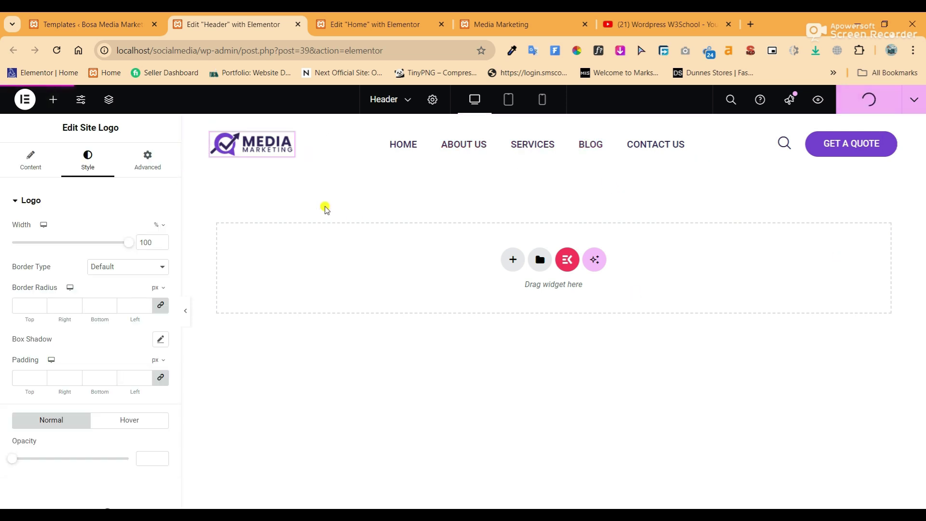
Return to the WordPress dashboard and open the theme's Customize screen.
{"action": "left_click", "coordinate": [91, 24]}
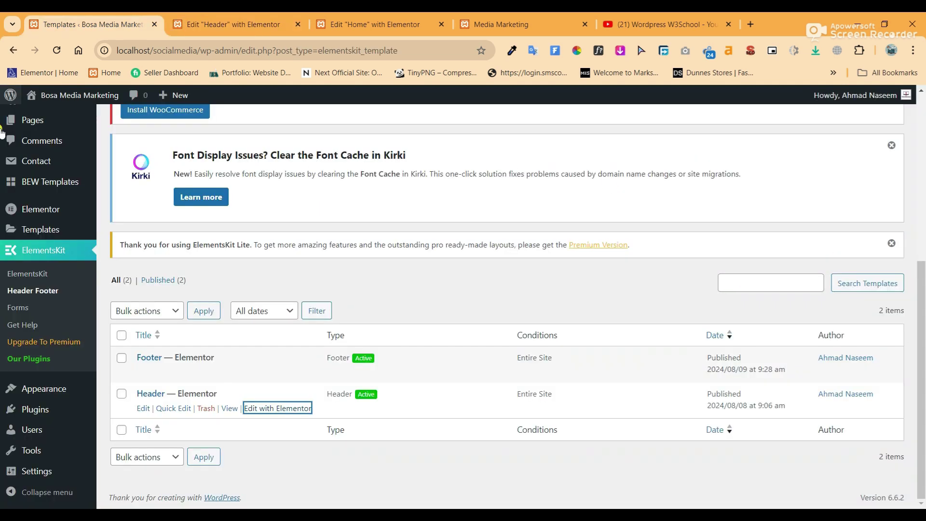
{"action": "mouse_move", "coordinate": [59, 420]}
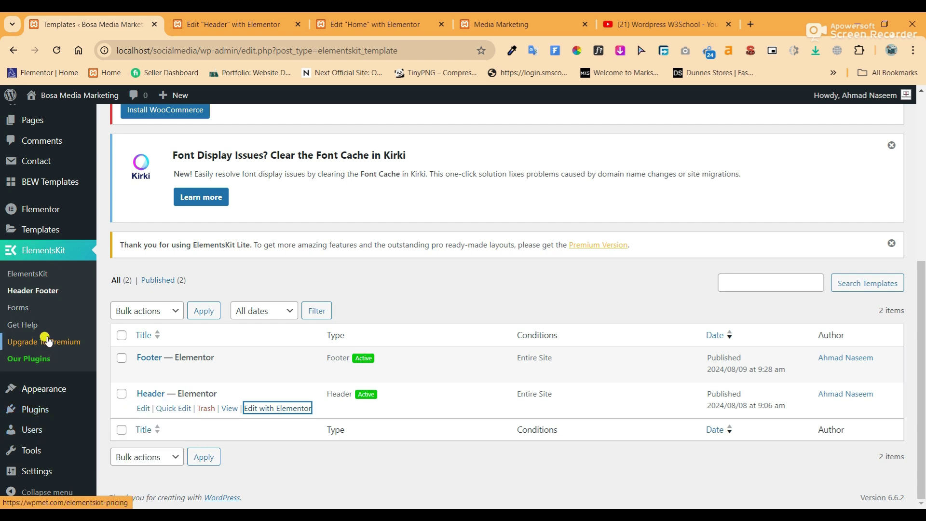
{"action": "mouse_move", "coordinate": [66, 394]}
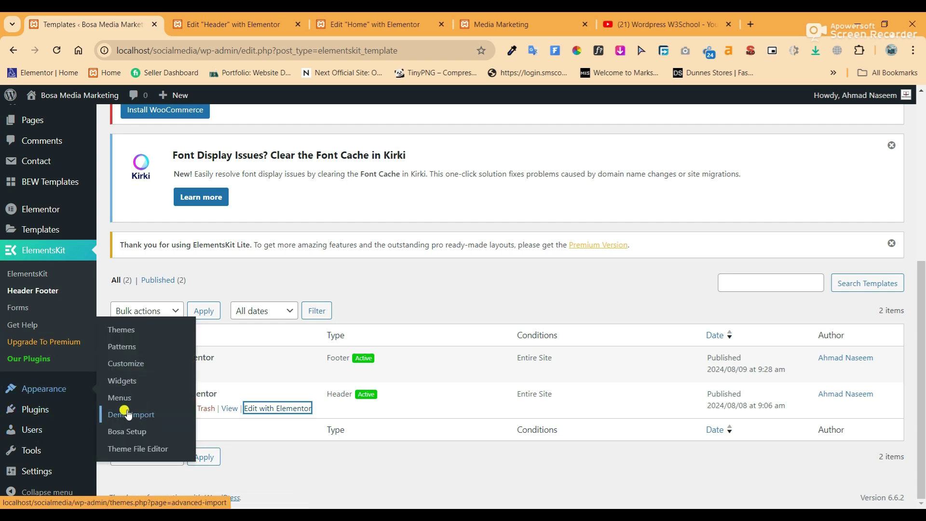
{"action": "left_click", "coordinate": [138, 369]}
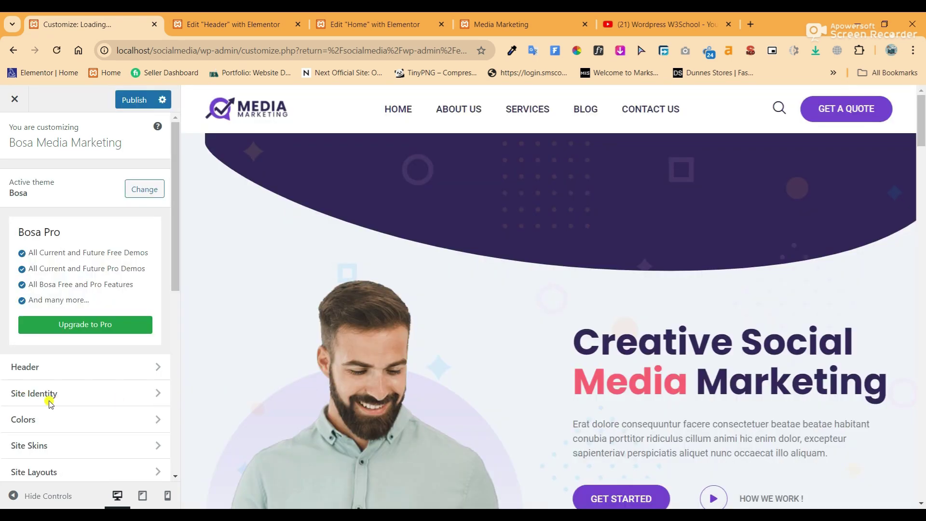
Replace the site identity logo with an uploaded logo-socialzy image, skip cropping, and publish the customization.
{"action": "left_click", "coordinate": [99, 399]}
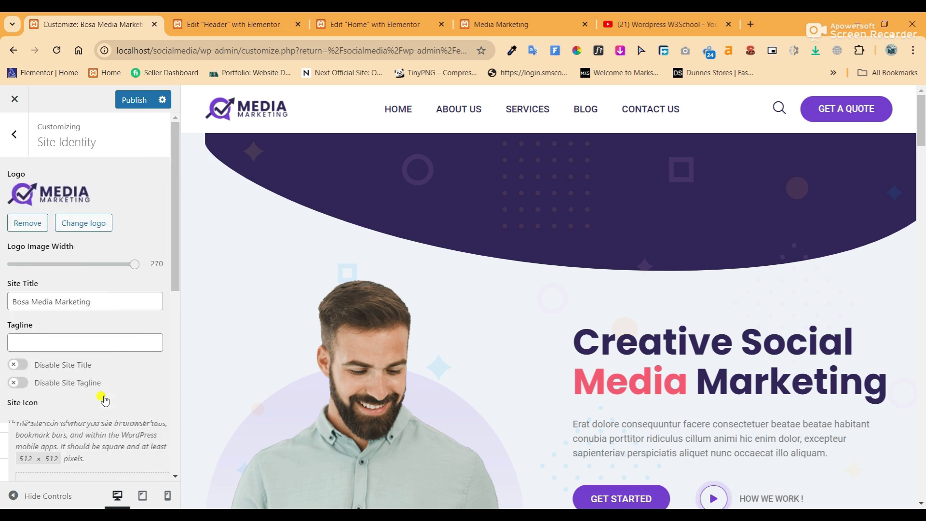
{"action": "left_click", "coordinate": [91, 231]}
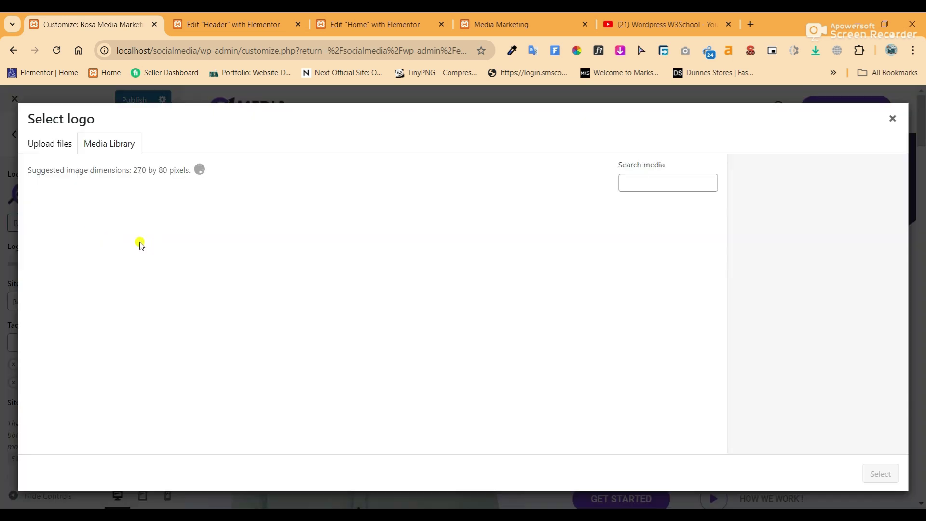
{"action": "left_click", "coordinate": [53, 145]}
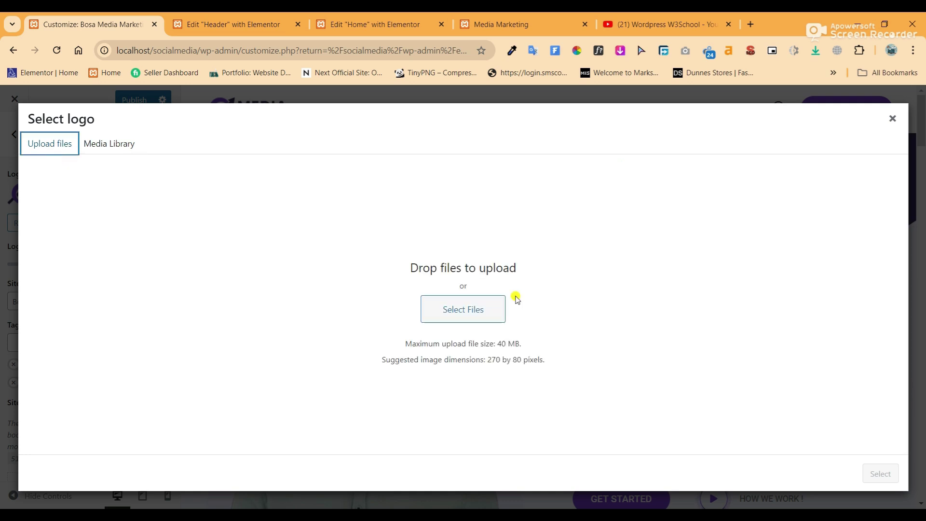
{"action": "left_click", "coordinate": [471, 311]}
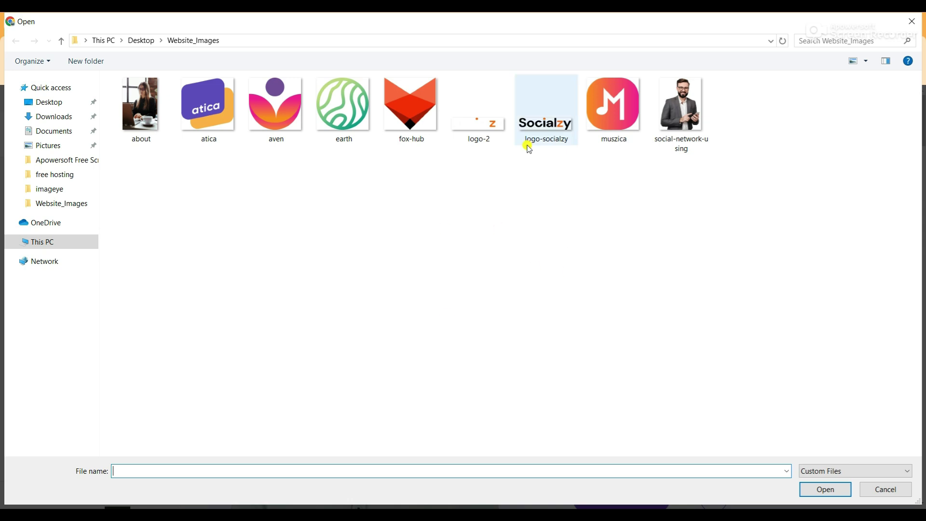
{"action": "left_click", "coordinate": [541, 127]}
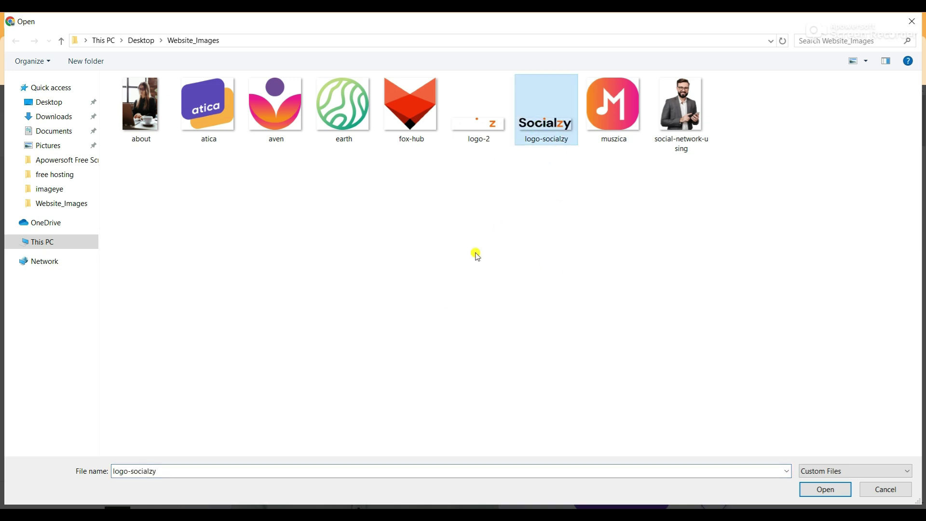
{"action": "left_click", "coordinate": [819, 490]}
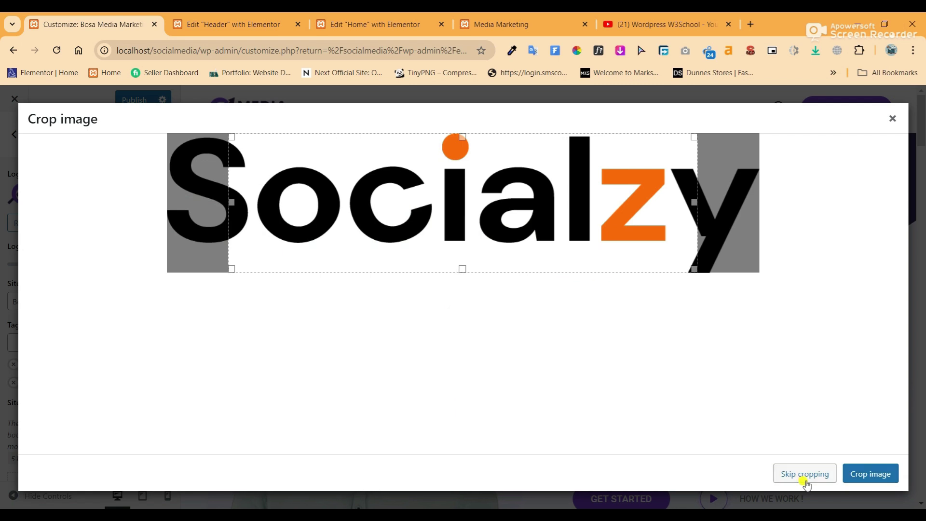
{"action": "left_click", "coordinate": [804, 474]}
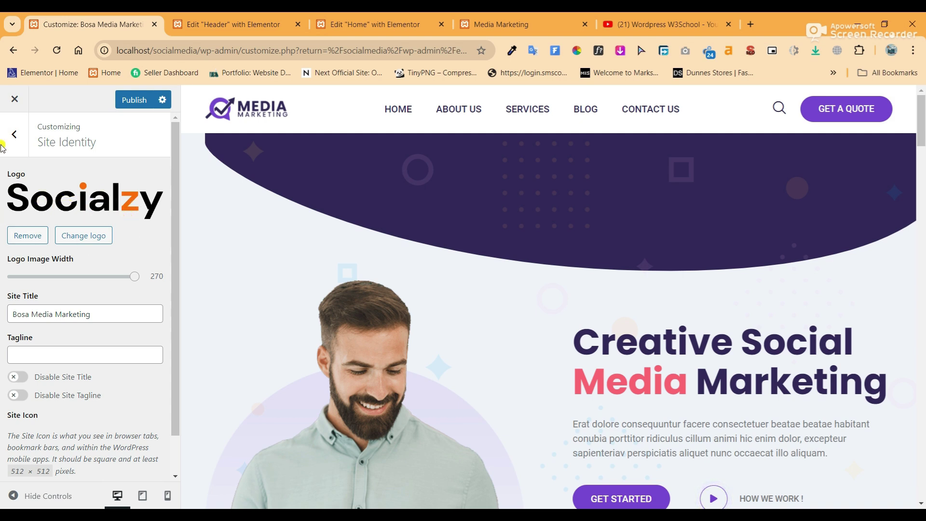
{"action": "left_click", "coordinate": [138, 98]}
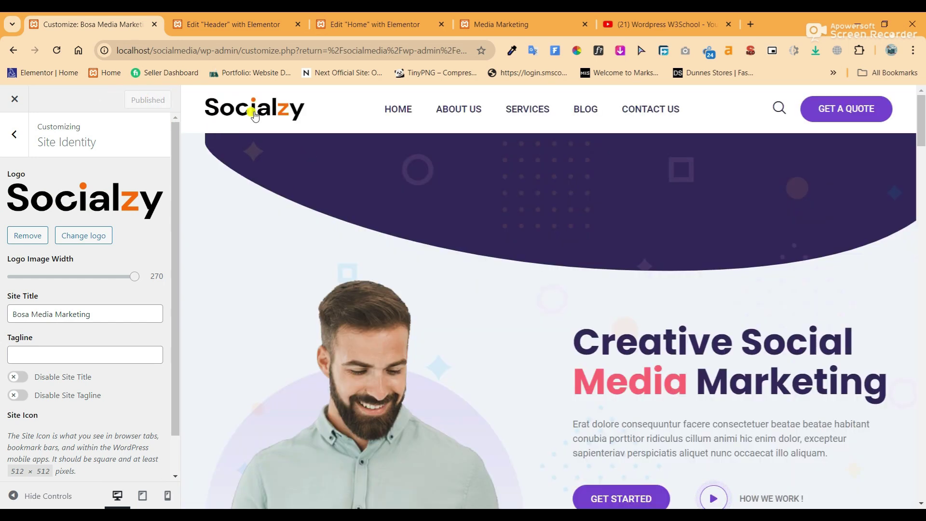
Reload the Header template in Elementor and set the site logo's width to 80%.
{"action": "key", "text": "ctrl+Tab"}
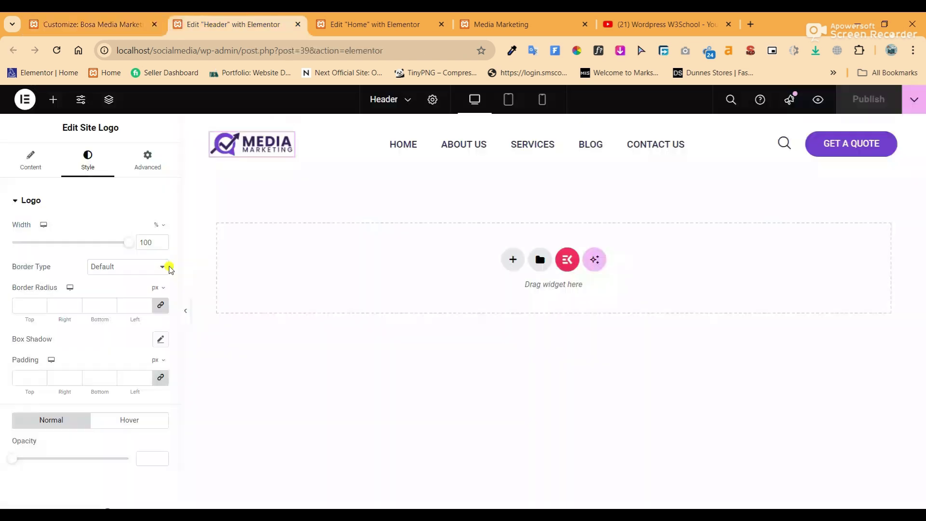
{"action": "left_click", "coordinate": [58, 52]}
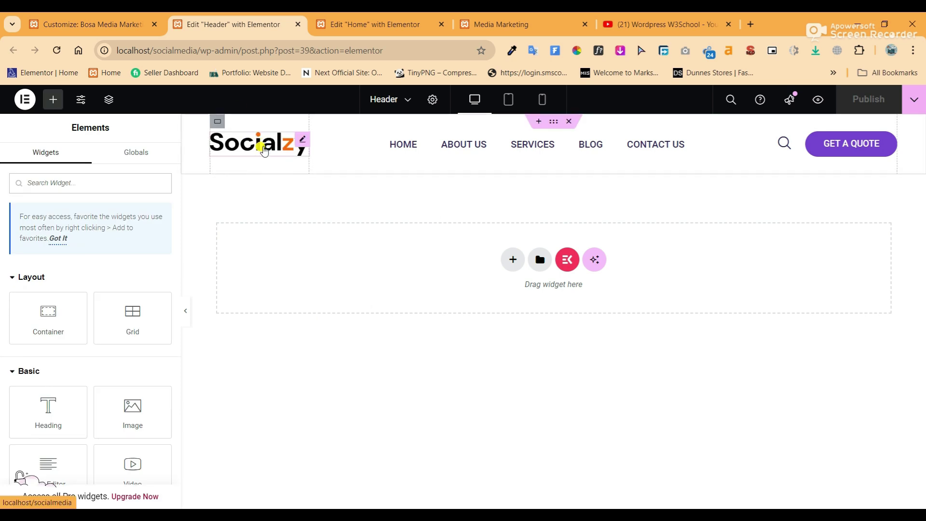
{"action": "left_click", "coordinate": [302, 147]}
{"action": "left_click", "coordinate": [82, 160]}
{"action": "mouse_move", "coordinate": [125, 248]}
{"action": "left_mouse_down"}
{"action": "mouse_move", "coordinate": [95, 245]}
{"action": "mouse_move", "coordinate": [112, 249]}
{"action": "left_mouse_up"}
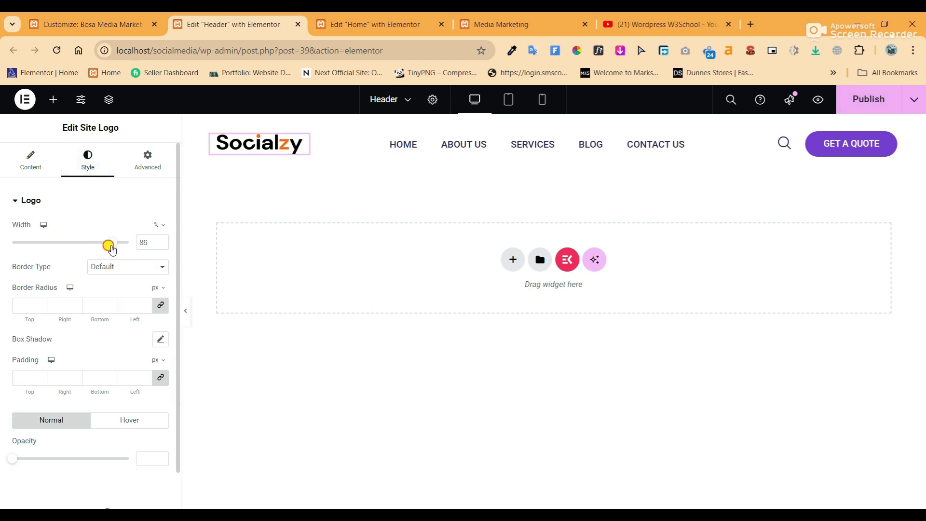
{"action": "double_click", "coordinate": [144, 243]}
{"action": "type", "text": "80"}
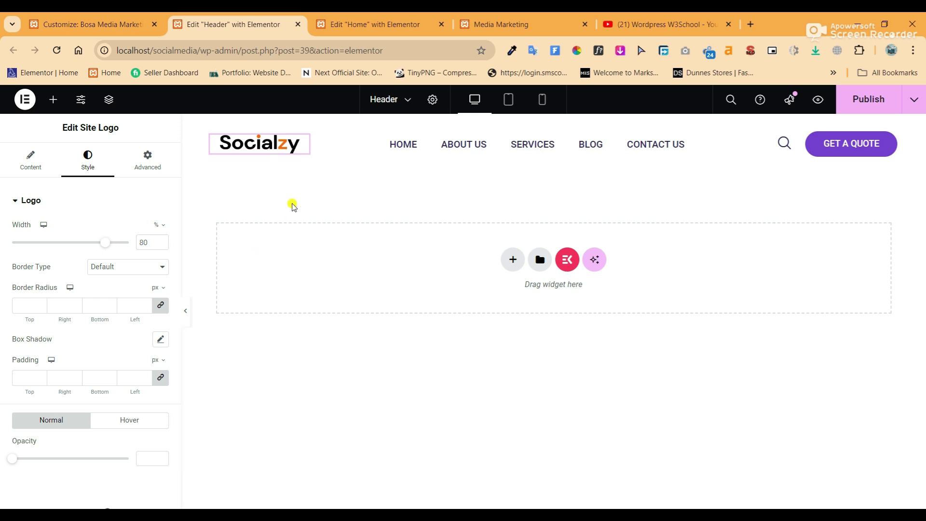
Check the header's nav menu settings, go to localhost/socialmedia/wp-admin/ in the customizer's browser tab, and open the Menus page.
{"action": "left_click", "coordinate": [462, 164]}
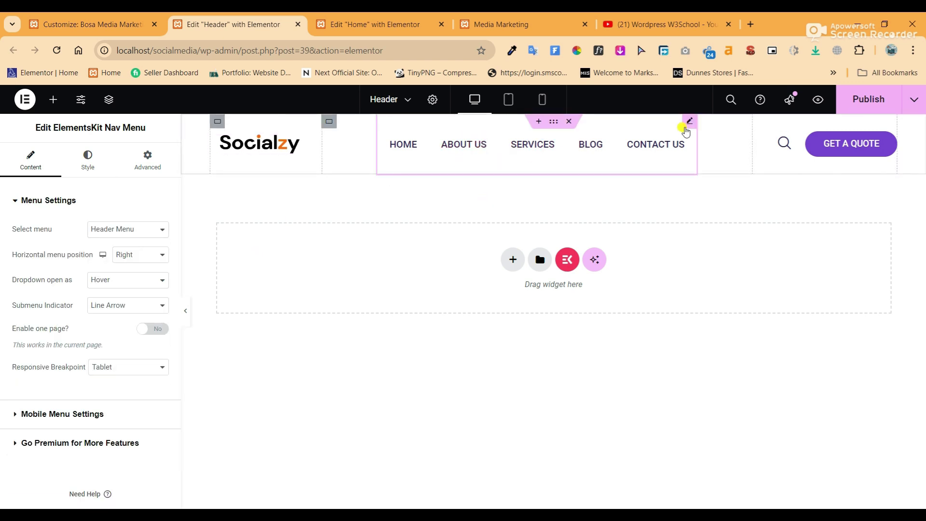
{"action": "left_click", "coordinate": [111, 23]}
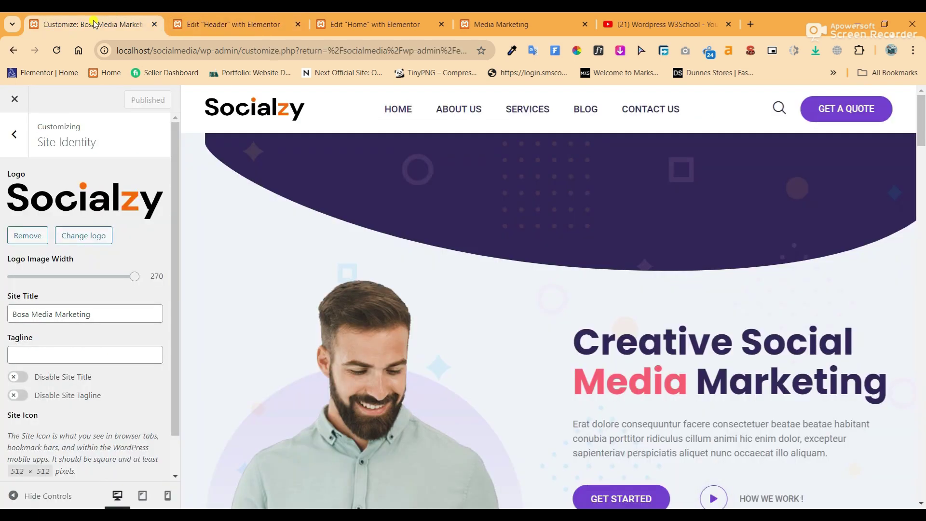
{"action": "left_click", "coordinate": [244, 50]}
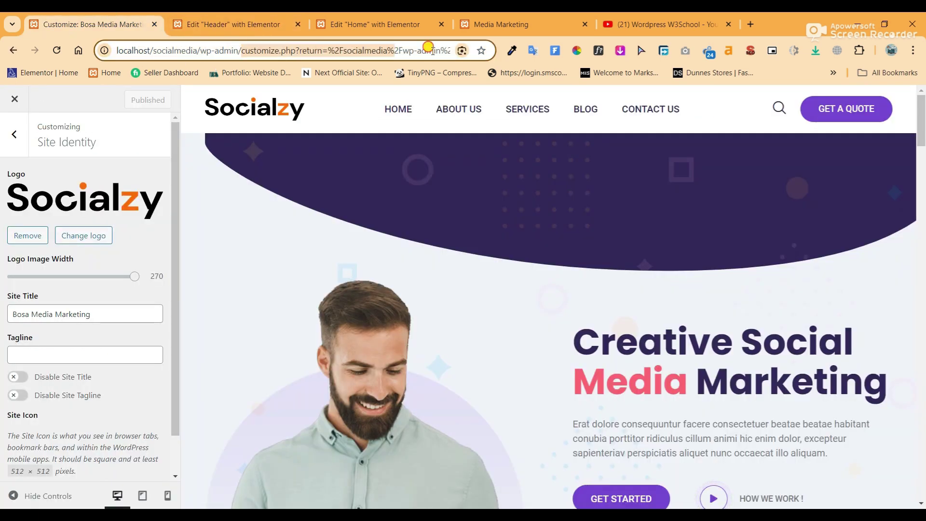
{"action": "type", "text": "localhost/socialmedia/wp-admin/"}
{"action": "key", "text": "Return"}
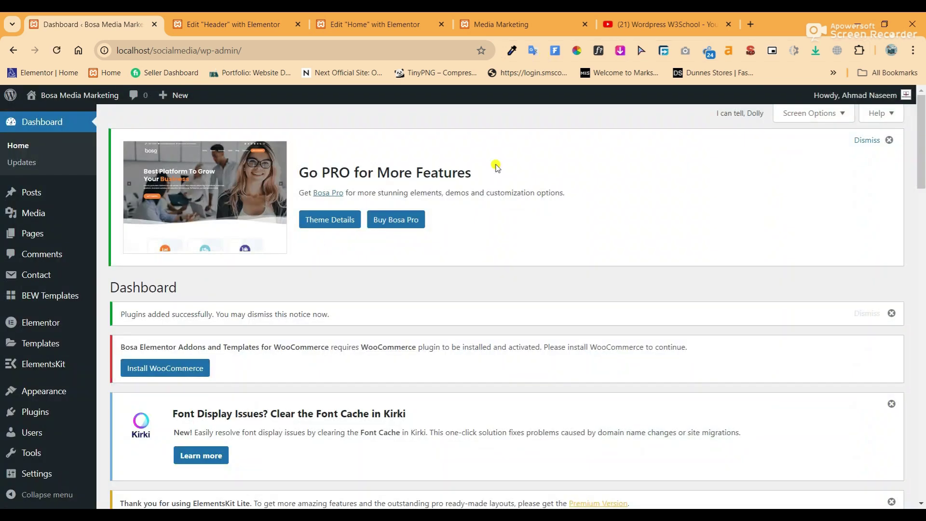
{"action": "mouse_move", "coordinate": [72, 392]}
{"action": "left_click", "coordinate": [120, 423]}
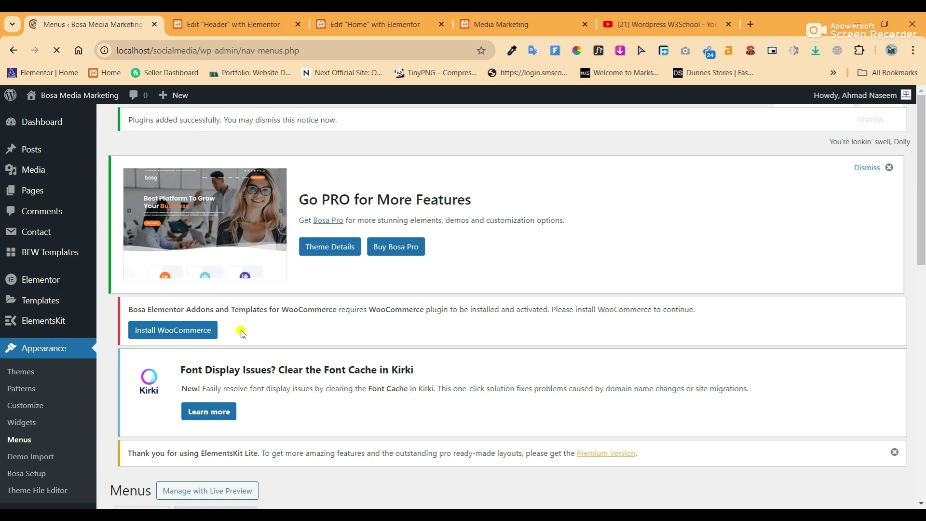
Review the Header Menu's items and settings, and save the menu.
{"action": "scroll", "coordinate": [299, 374], "scroll_direction": "down", "scroll_amount": 10}
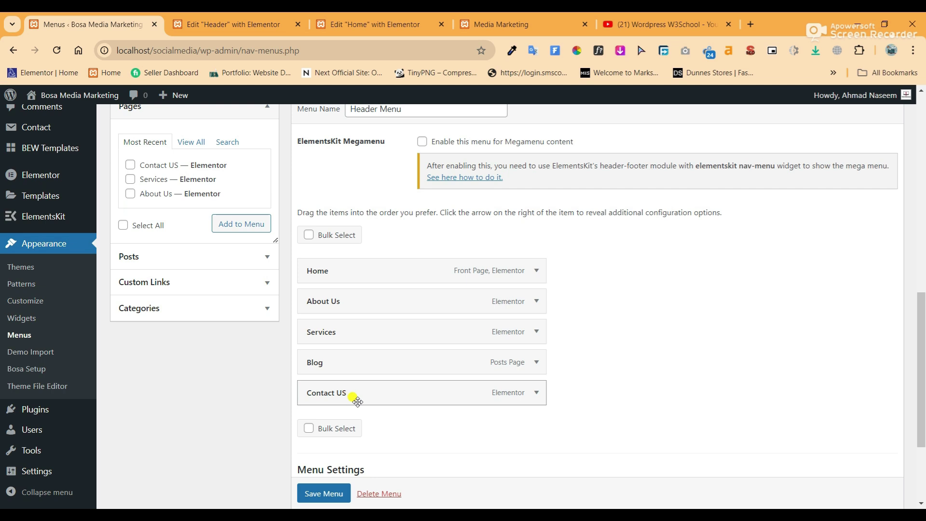
{"action": "scroll", "coordinate": [349, 397], "scroll_direction": "down", "scroll_amount": 1}
{"action": "scroll", "coordinate": [337, 502], "scroll_direction": "down", "scroll_amount": 1}
{"action": "left_click", "coordinate": [326, 492]}
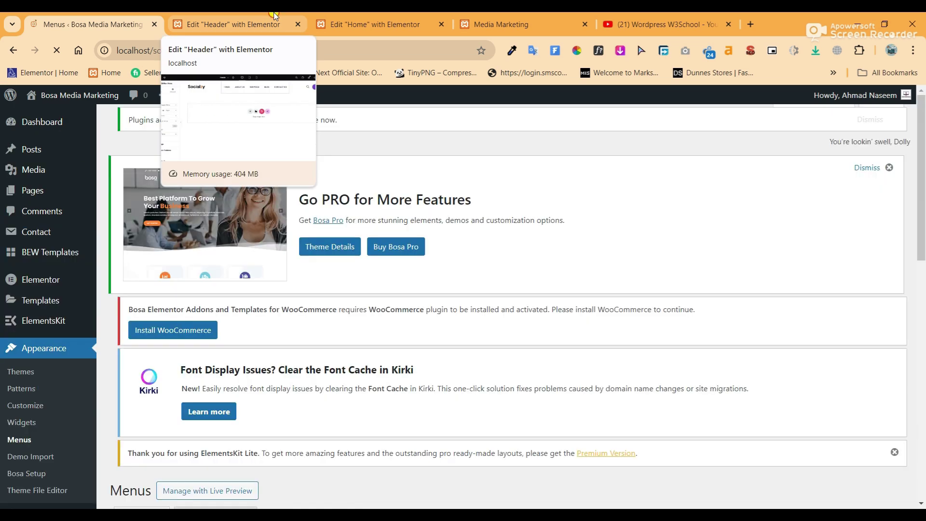
Inspect the text and link of the Get A Quote button in the Header template, and publish and preview the header.
{"action": "left_click", "coordinate": [275, 16]}
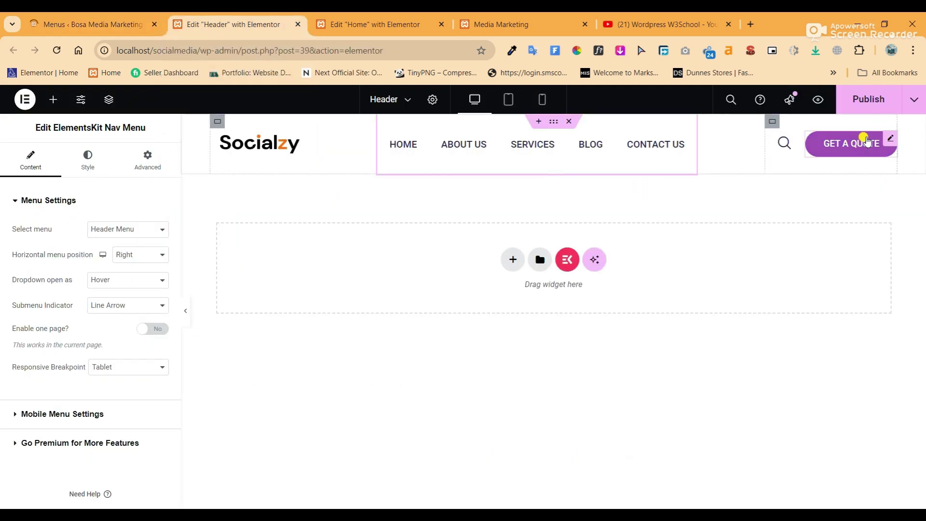
{"action": "left_click", "coordinate": [850, 144]}
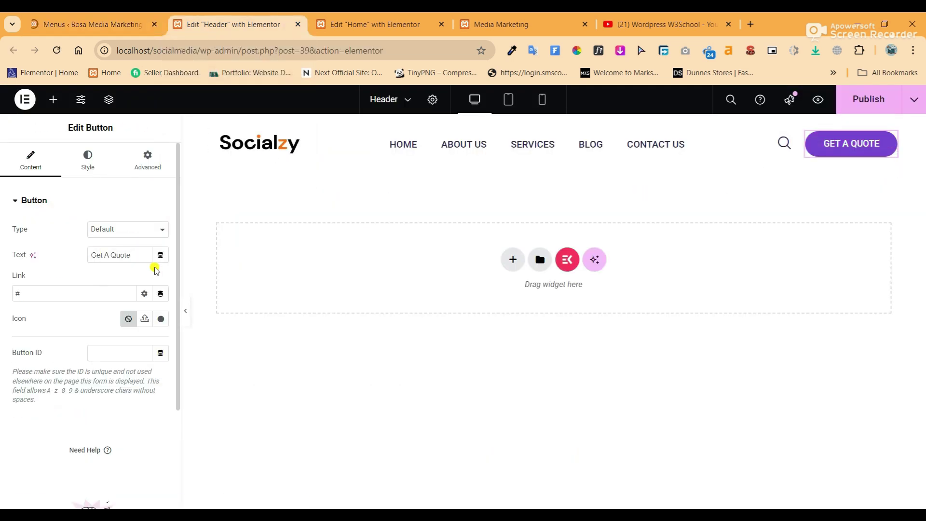
{"action": "left_click_drag", "start_coordinate": [135, 252], "coordinate": [61, 260]}
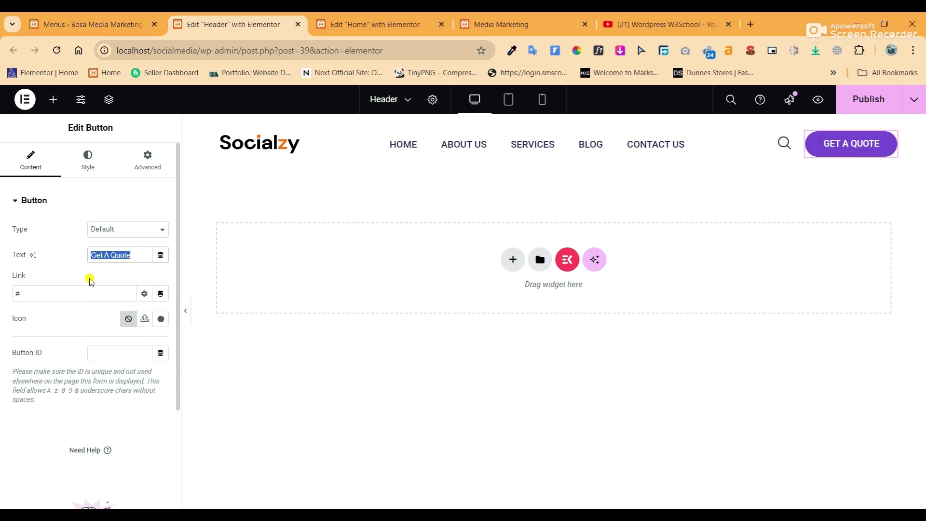
{"action": "left_click", "coordinate": [32, 292]}
{"action": "left_click_drag", "start_coordinate": [32, 291], "coordinate": [2, 299]}
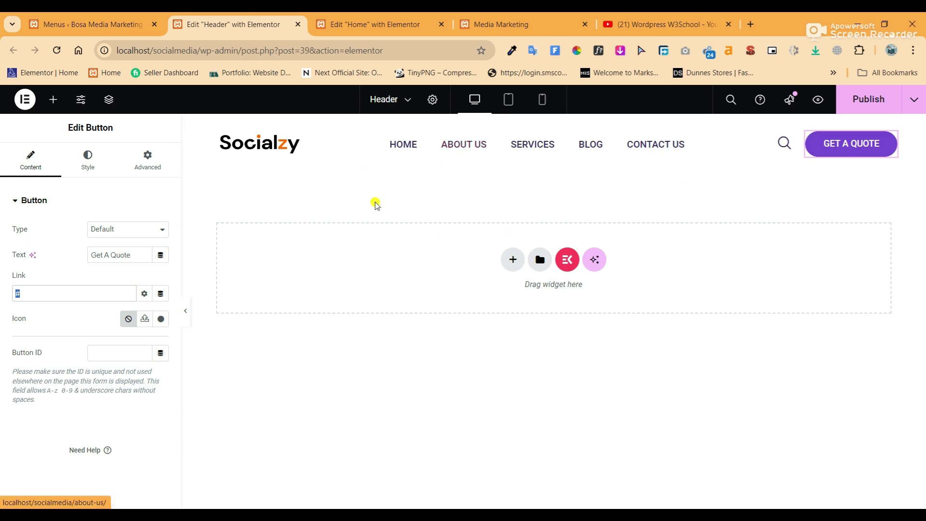
{"action": "left_click", "coordinate": [864, 98]}
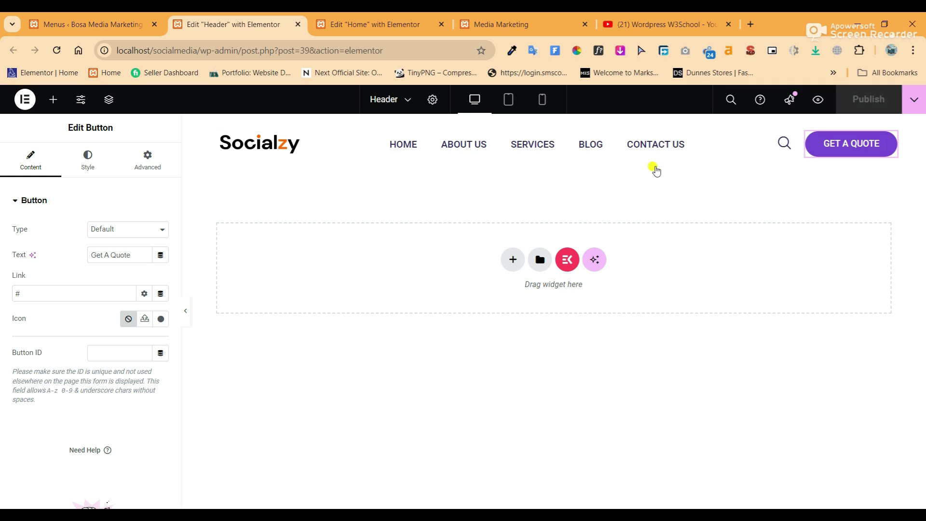
{"action": "left_click", "coordinate": [819, 100]}
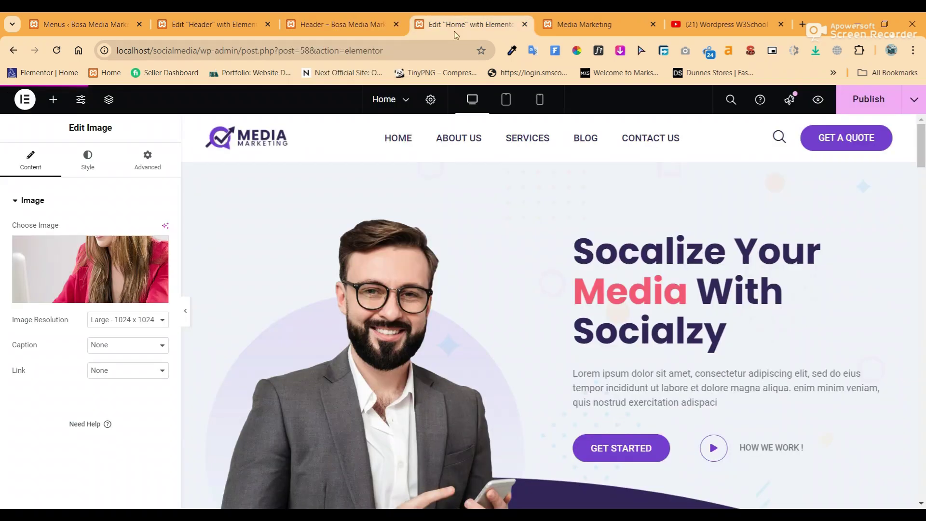
Look at the footer at the end of the Home page in its Elementor editor and compare the header preview.
{"action": "left_click", "coordinate": [471, 21]}
{"action": "left_click_drag", "start_coordinate": [922, 134], "coordinate": [923, 478]}
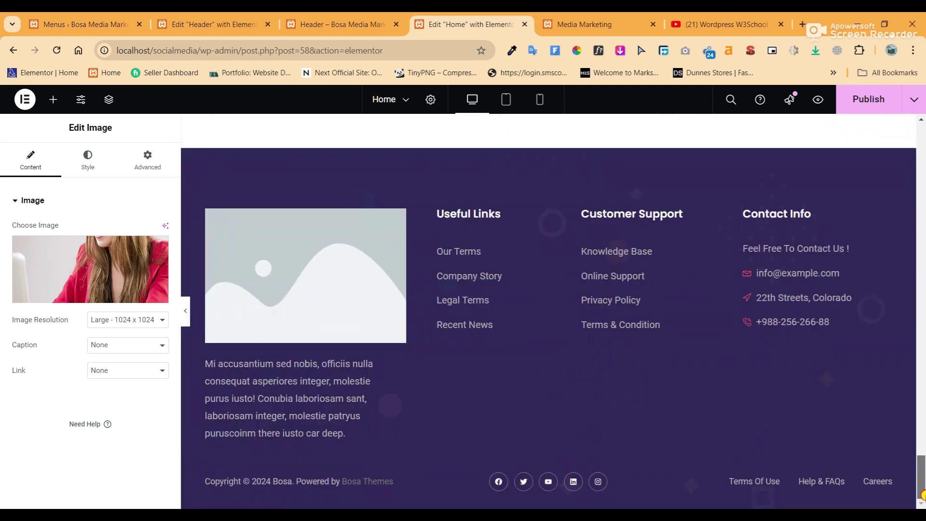
{"action": "left_click", "coordinate": [337, 24]}
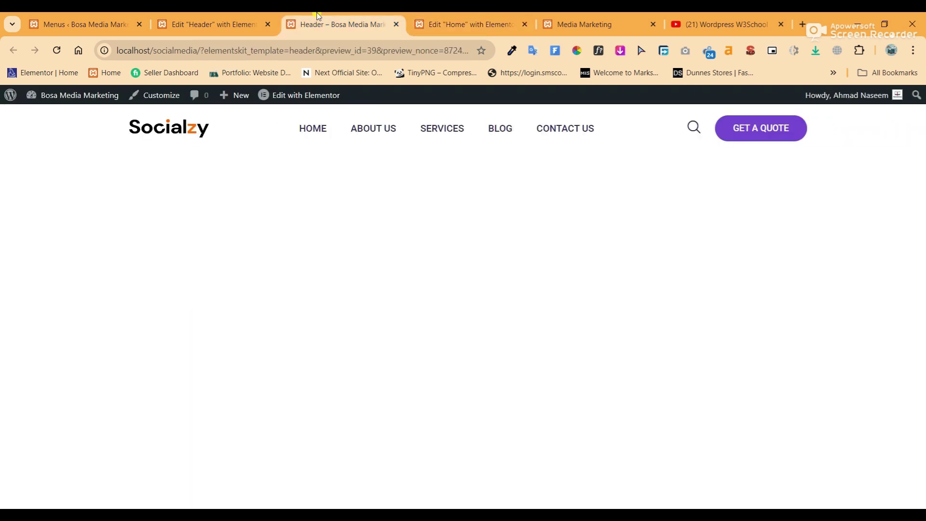
{"action": "key", "text": "ctrl+Tab"}
Return to the WordPress dashboard and open ElementsKit's list of header and footer templates.
{"action": "left_click", "coordinate": [66, 16]}
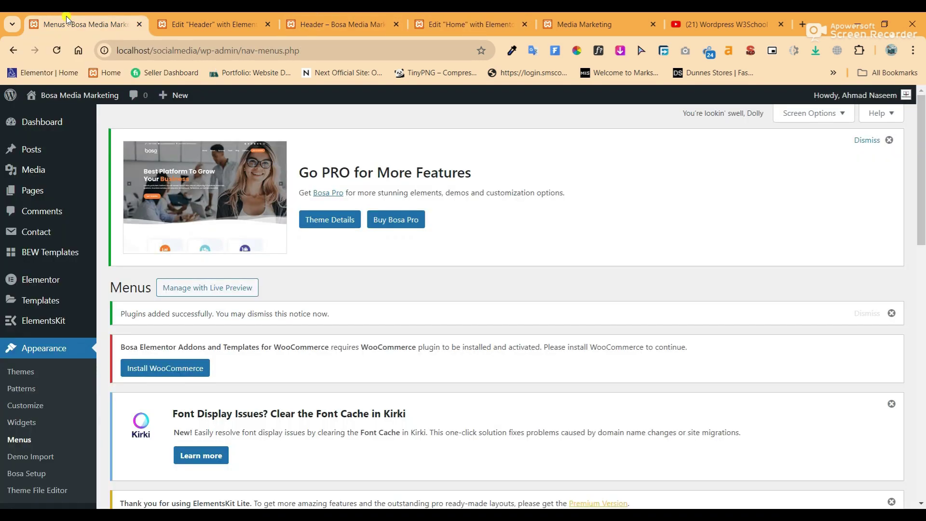
{"action": "mouse_move", "coordinate": [45, 297]}
{"action": "scroll", "coordinate": [27, 405], "scroll_direction": "down", "scroll_amount": 1}
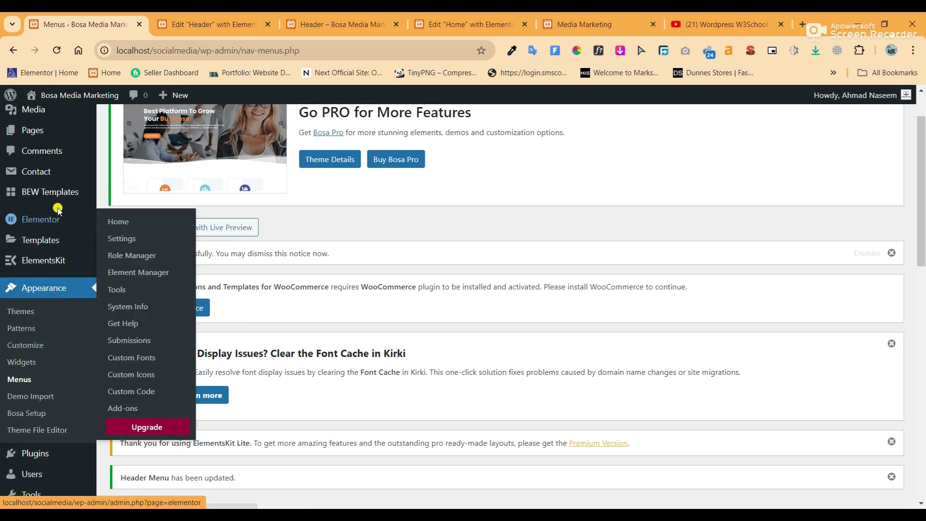
{"action": "mouse_move", "coordinate": [41, 240]}
{"action": "scroll", "coordinate": [283, 299], "scroll_direction": "up", "scroll_amount": 1}
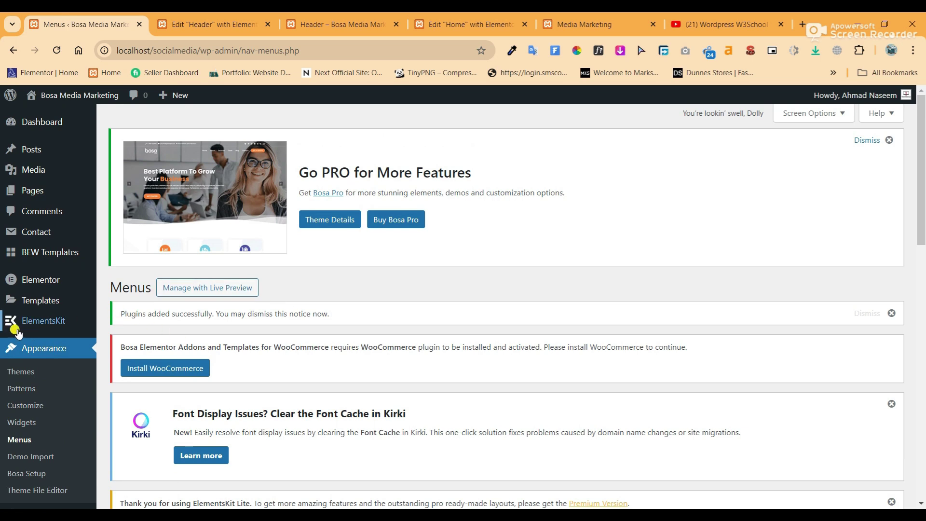
{"action": "left_click", "coordinate": [39, 327]}
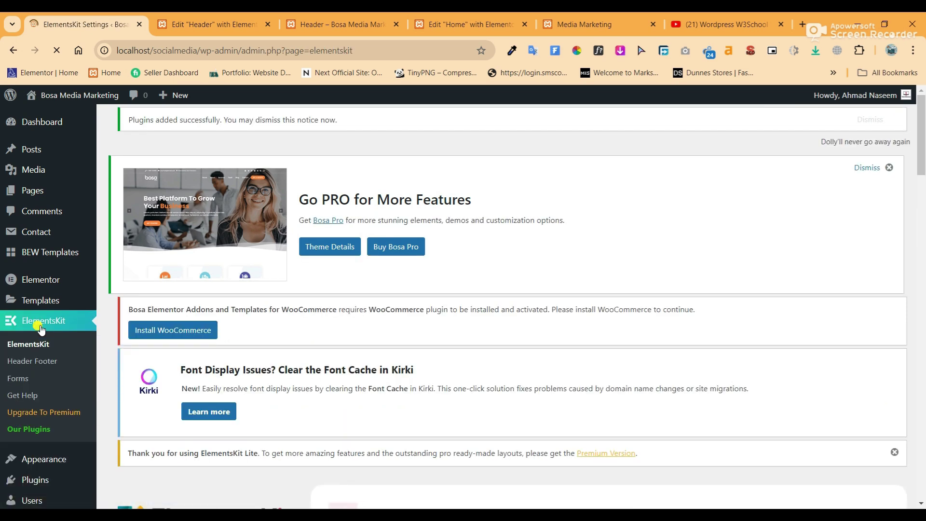
{"action": "scroll", "coordinate": [53, 321], "scroll_direction": "down", "scroll_amount": 1}
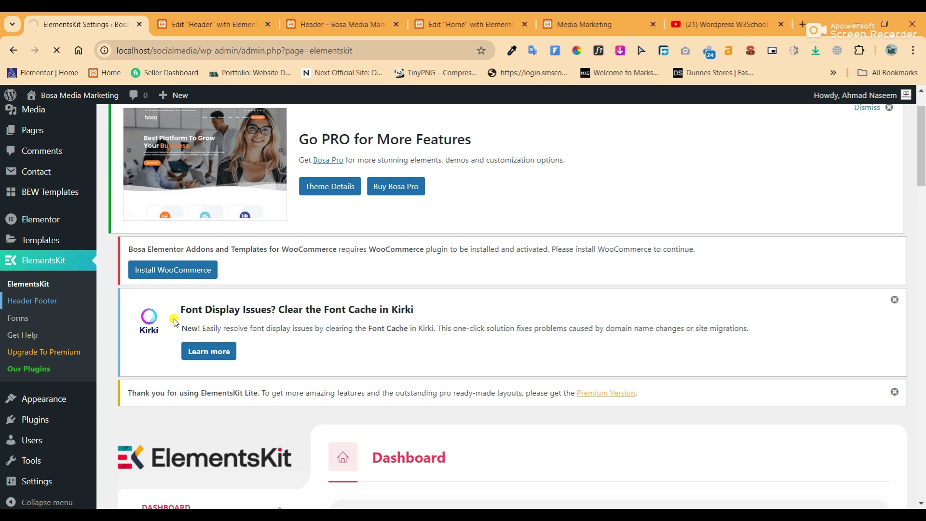
{"action": "scroll", "coordinate": [174, 322], "scroll_direction": "down", "scroll_amount": 5}
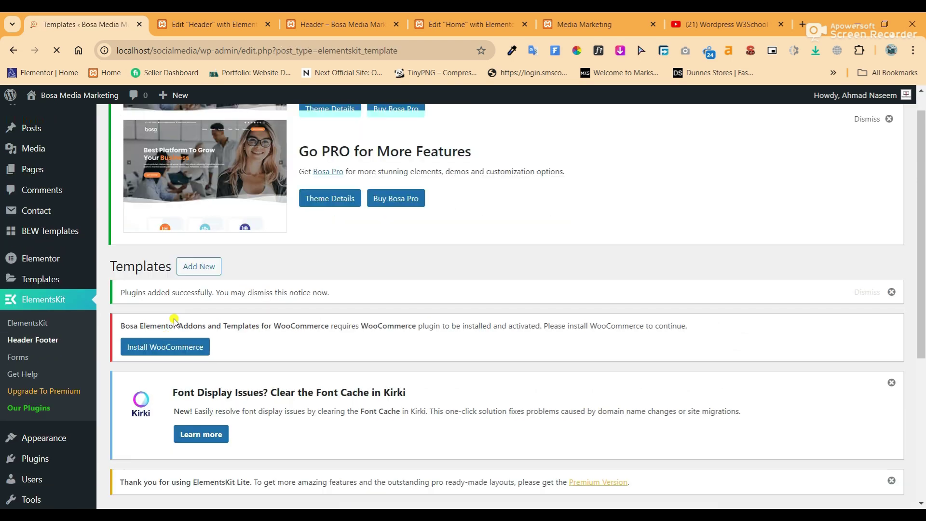
Open the Footer template for editing with Elementor in a new tab, and close the header editor and preview tabs.
{"action": "mouse_move", "coordinate": [155, 357]}
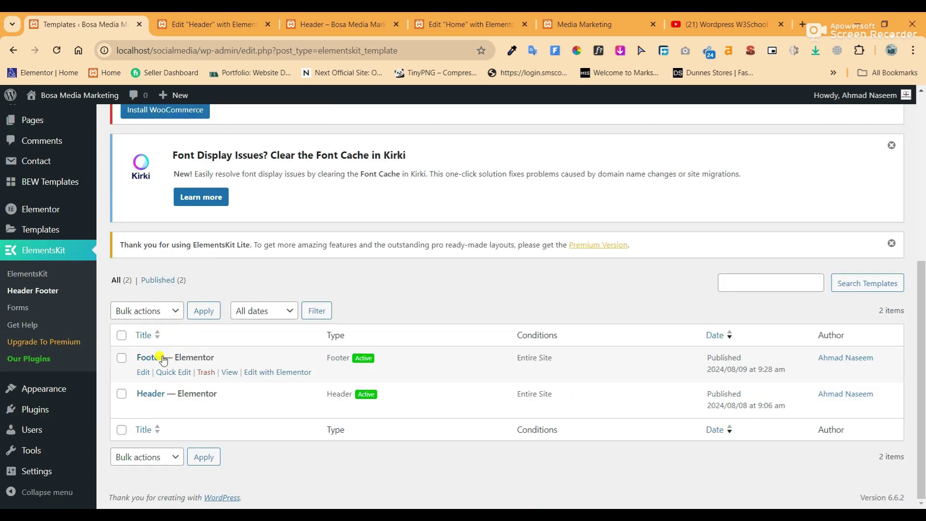
{"action": "right_click", "coordinate": [283, 375]}
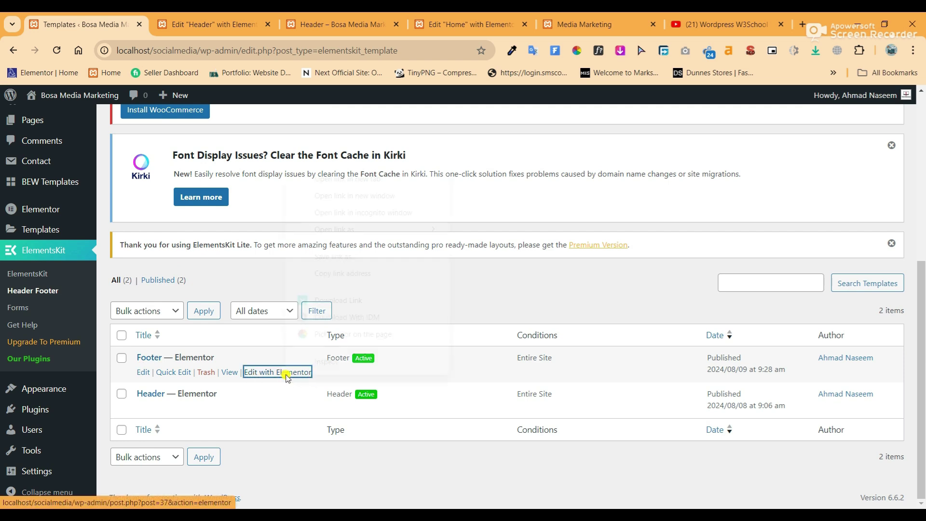
{"action": "left_click", "coordinate": [336, 179]}
{"action": "key", "text": "ctrl+Tab"}
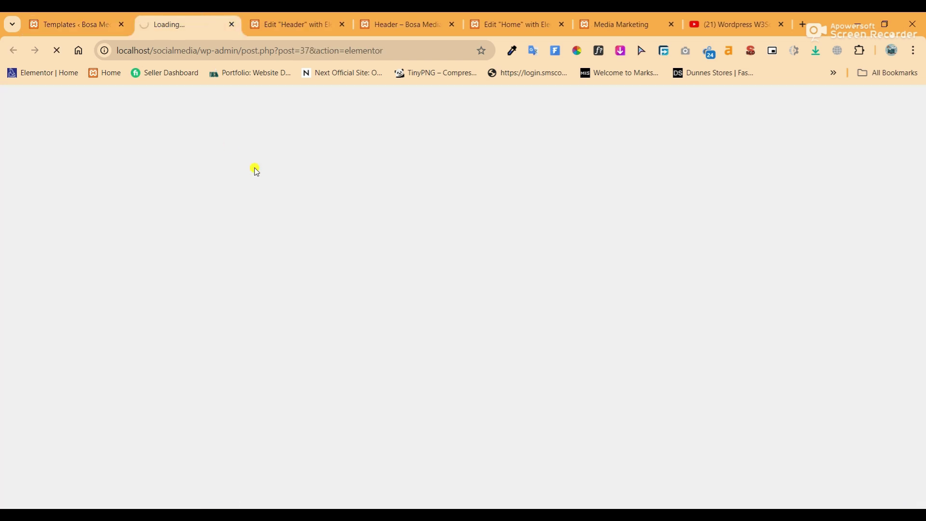
{"action": "left_click", "coordinate": [309, 25]}
{"action": "left_click", "coordinate": [343, 24]}
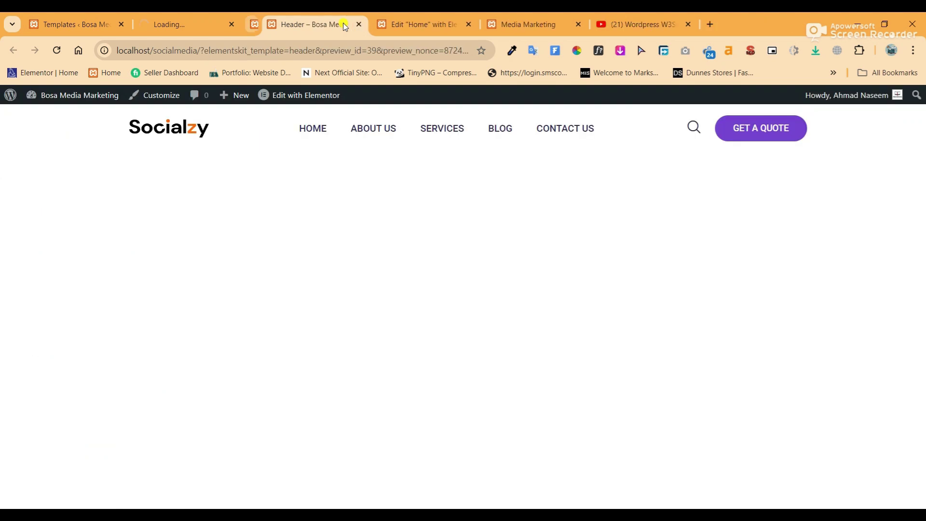
{"action": "left_click", "coordinate": [343, 25]}
{"action": "left_click", "coordinate": [179, 21]}
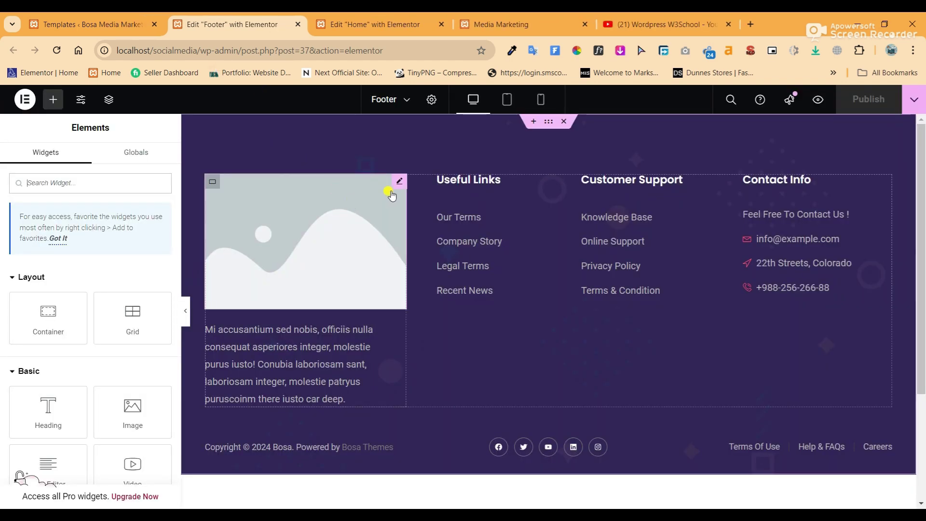
Replace the footer's site logo image with the uploaded file logo-2 from the Website_Images folder.
{"action": "left_click", "coordinate": [397, 185]}
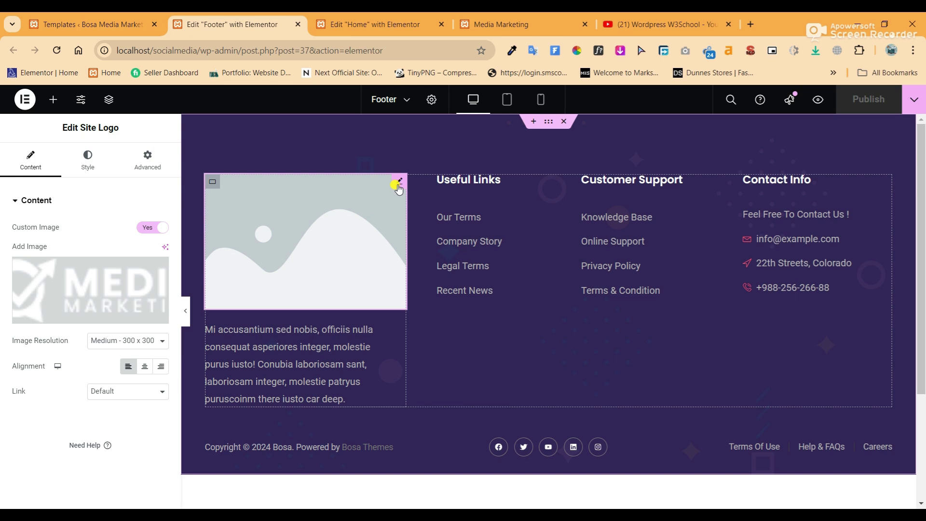
{"action": "mouse_move", "coordinate": [77, 312]}
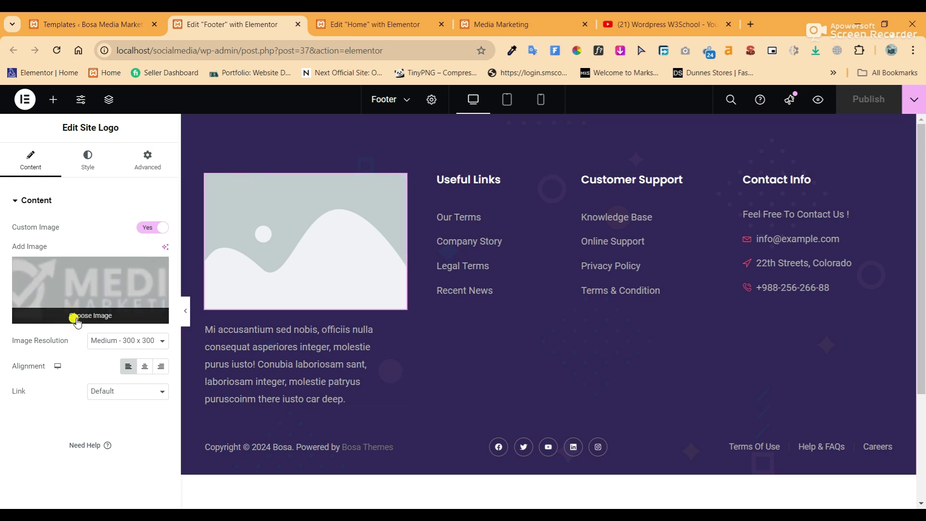
{"action": "left_click", "coordinate": [86, 319]}
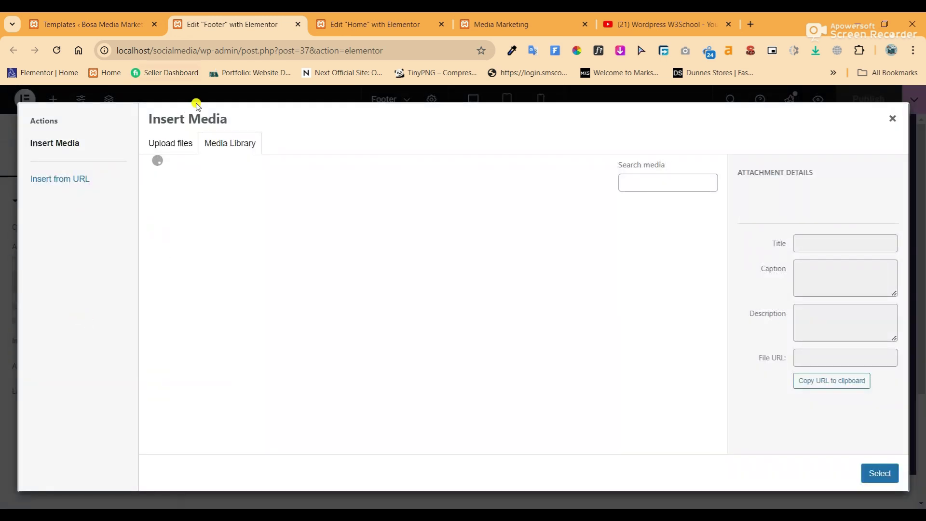
{"action": "left_click", "coordinate": [163, 146]}
{"action": "left_click", "coordinate": [502, 309]}
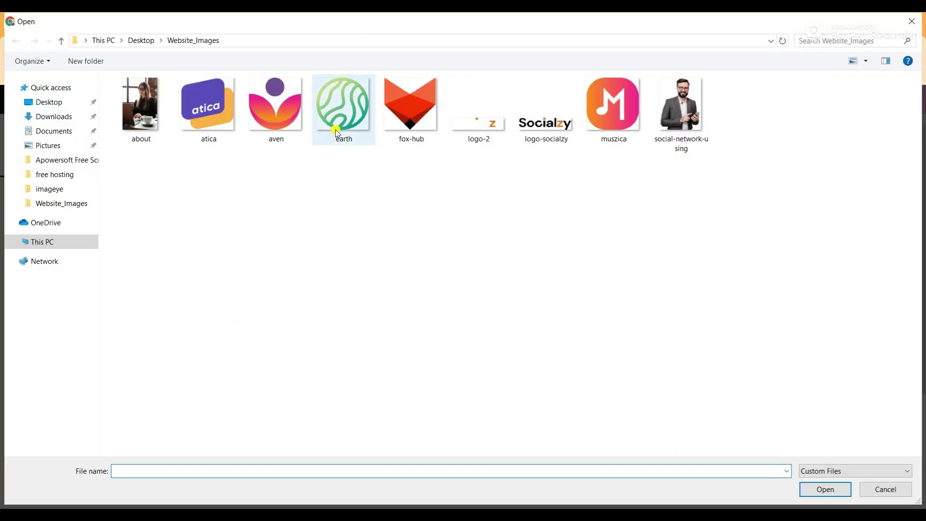
{"action": "left_click", "coordinate": [481, 127]}
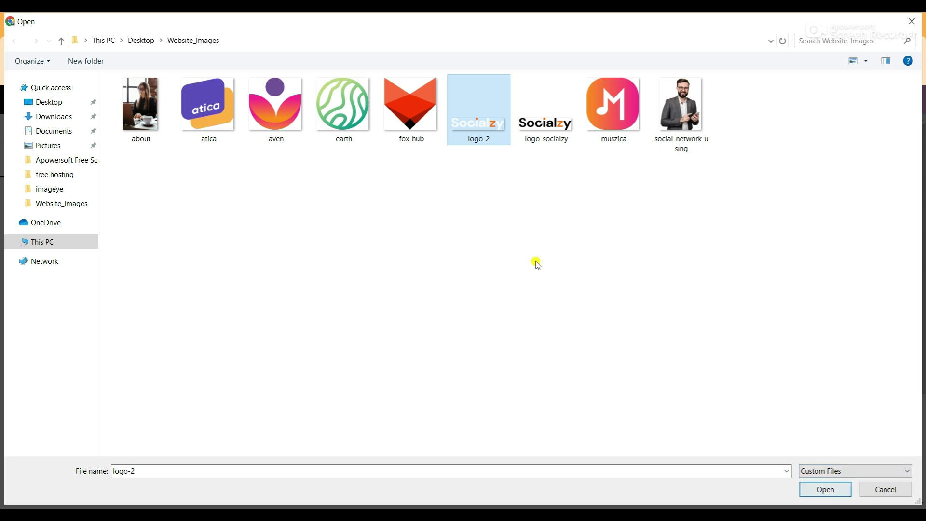
{"action": "left_click", "coordinate": [831, 489]}
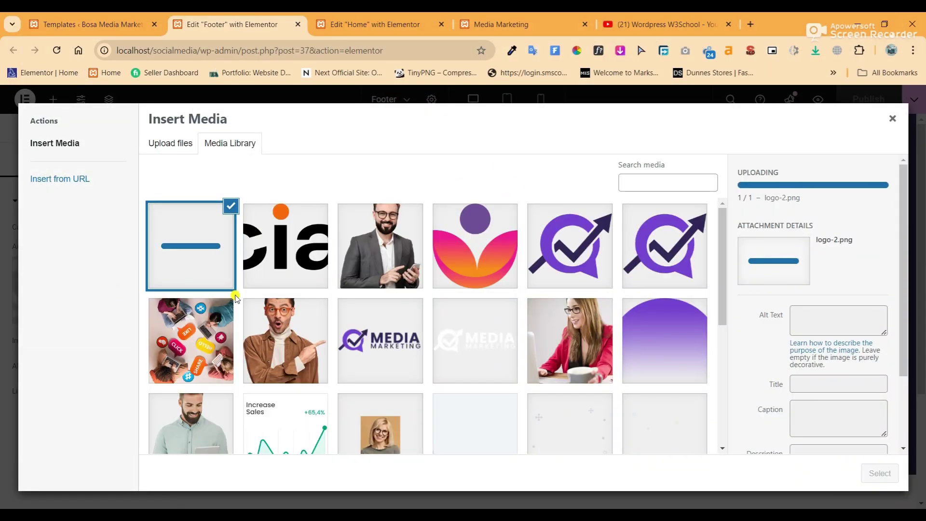
{"action": "left_click", "coordinate": [879, 474]}
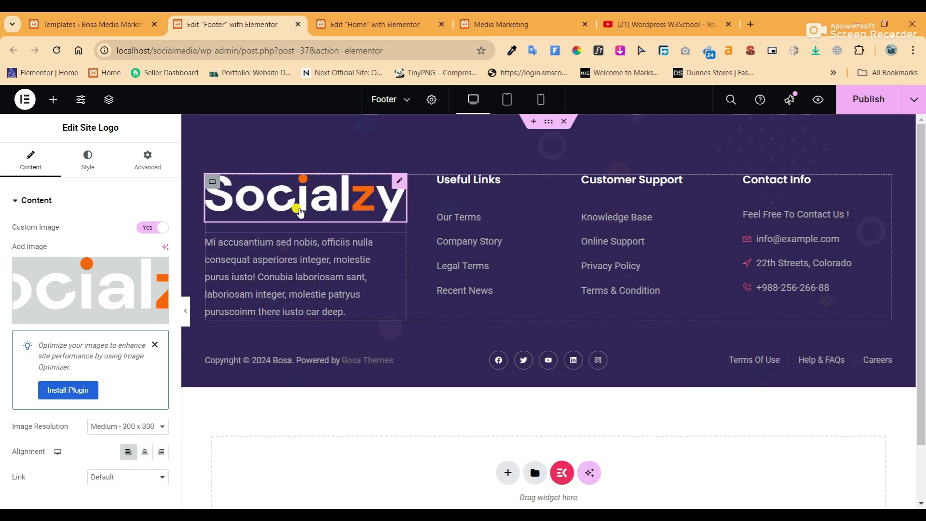
Set the footer logo's width to 60% and publish the template.
{"action": "left_click", "coordinate": [88, 159]}
{"action": "left_click_drag", "start_coordinate": [11, 245], "coordinate": [80, 247]}
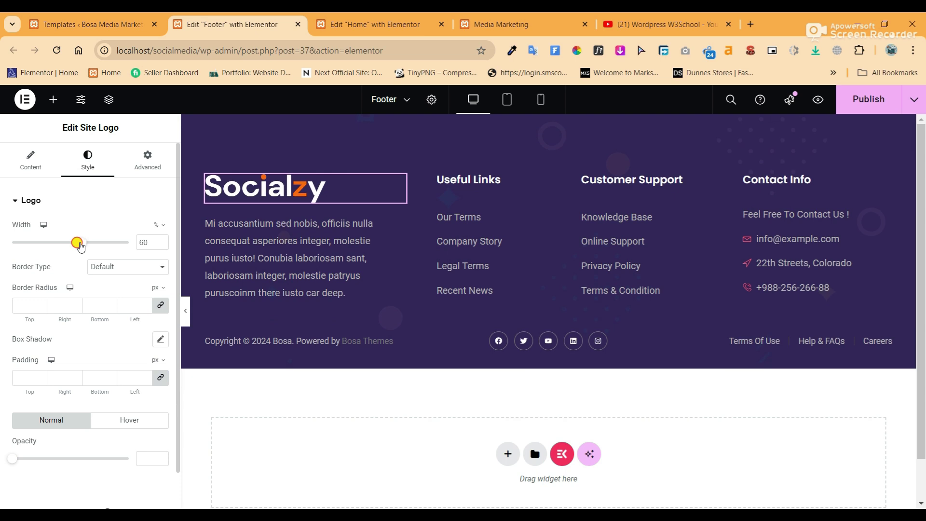
{"action": "left_click", "coordinate": [850, 104]}
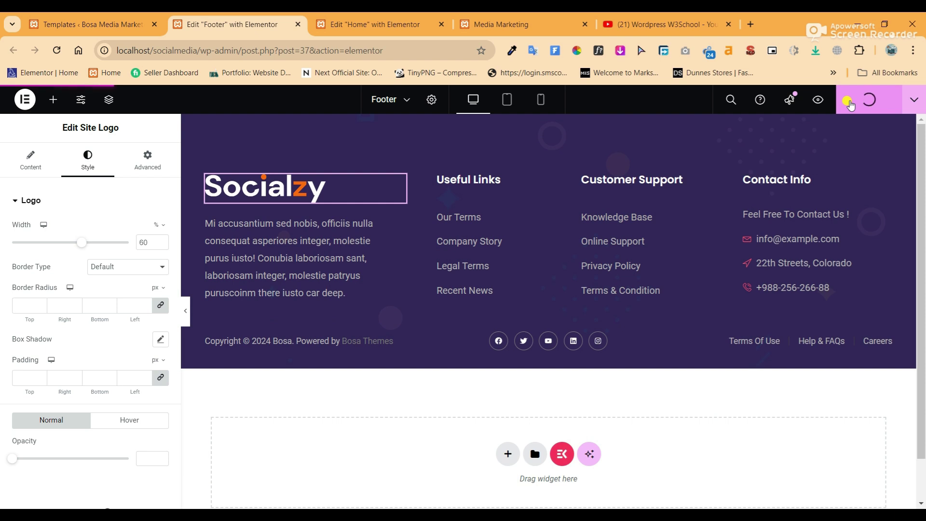
Inspect the footer's description text, Useful Links list and social icons, including the Facebook item's link field.
{"action": "left_click", "coordinate": [396, 228]}
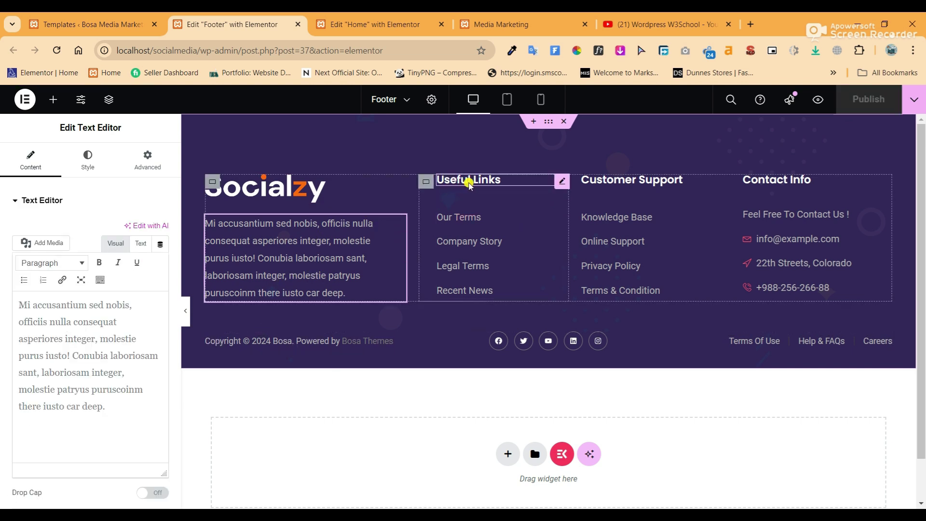
{"action": "left_click", "coordinate": [559, 213]}
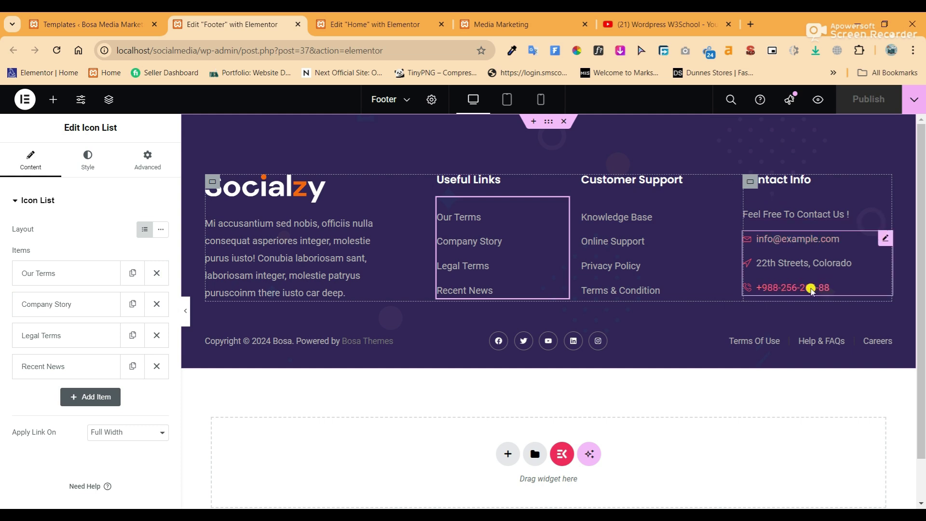
{"action": "left_click", "coordinate": [601, 341]}
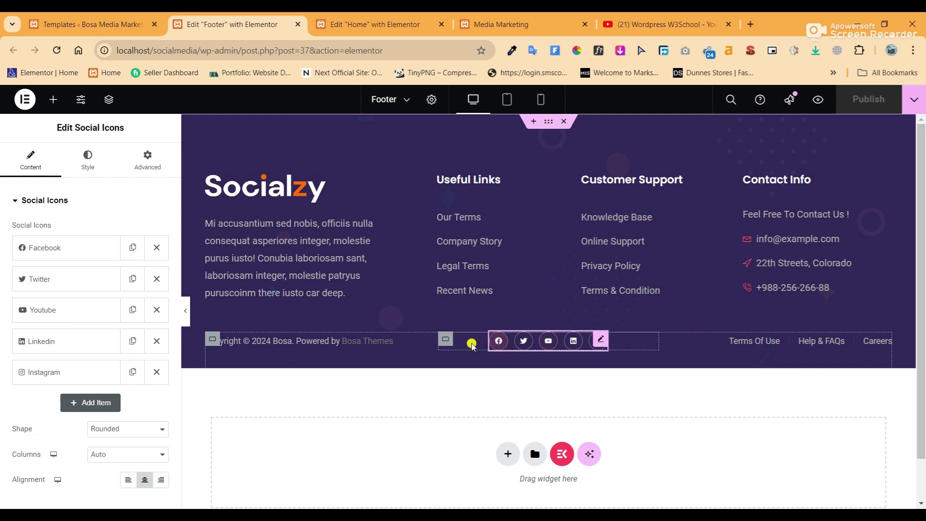
{"action": "left_click", "coordinate": [57, 261]}
{"action": "left_click", "coordinate": [49, 375]}
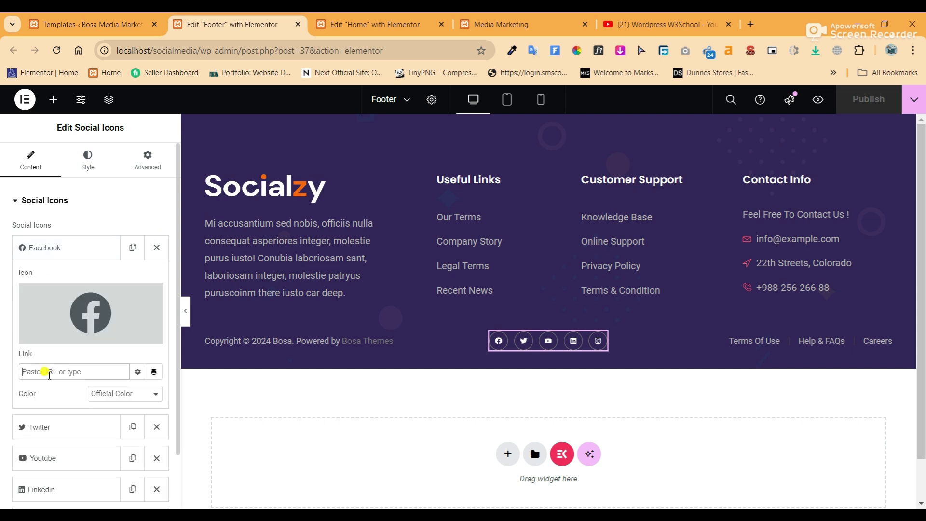
{"action": "left_click", "coordinate": [54, 248]}
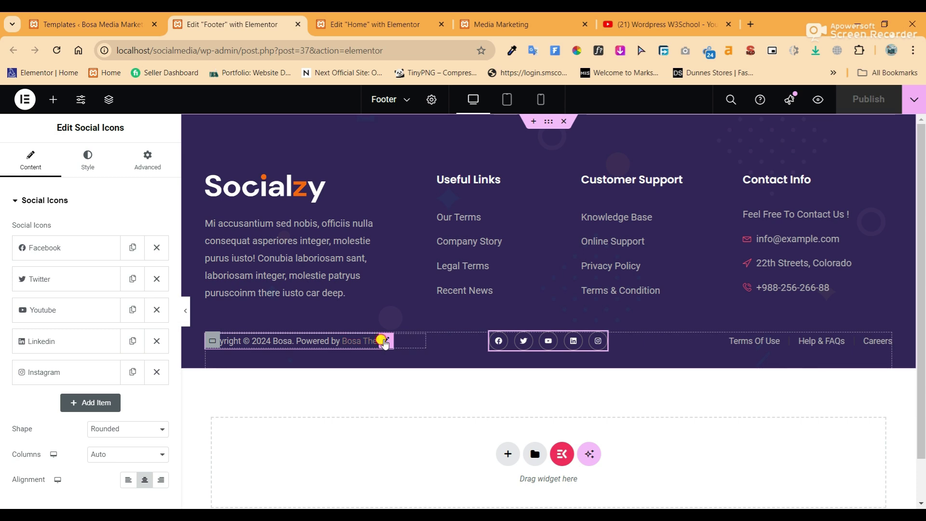
Replace the linked Bosa Themes text in the footer's copyright line with "Wordpress W3School", keeping a space after "by".
{"action": "left_click", "coordinate": [386, 341]}
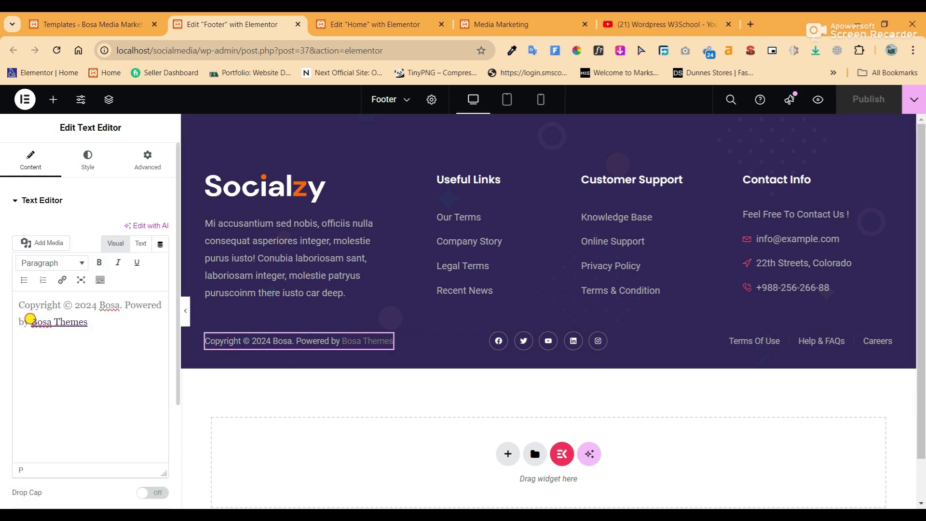
{"action": "left_click_drag", "start_coordinate": [32, 321], "coordinate": [138, 322]}
{"action": "left_click", "coordinate": [119, 322]}
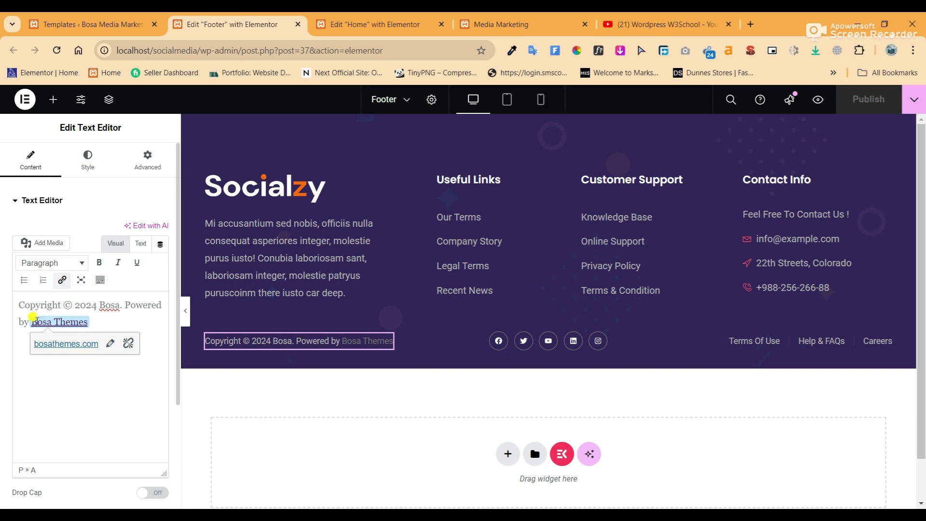
{"action": "left_click_drag", "start_coordinate": [30, 322], "coordinate": [124, 319]}
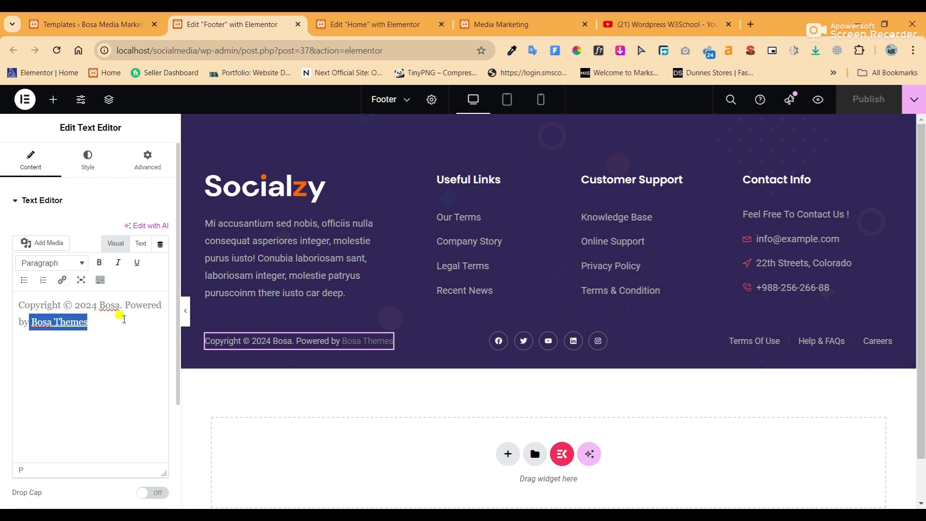
{"action": "type", "text": "Wordpre"}
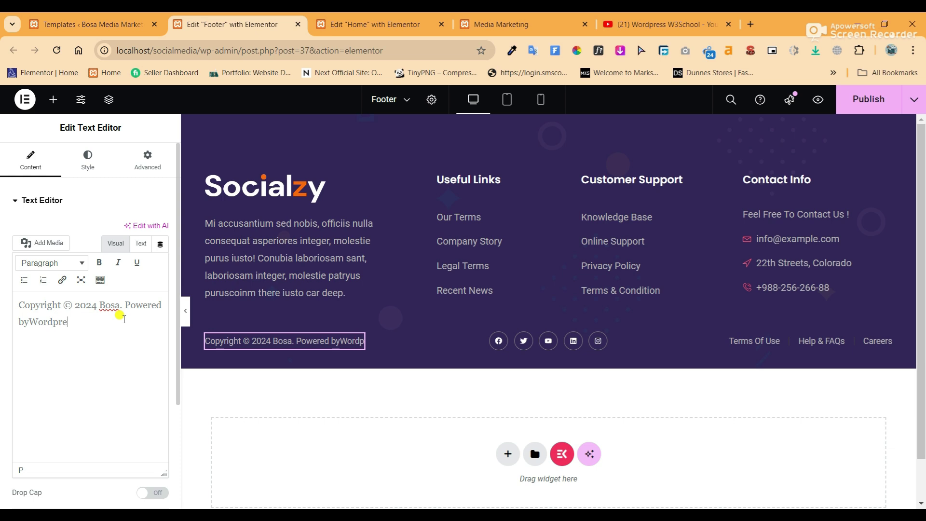
{"action": "type", "text": "ss W3School"}
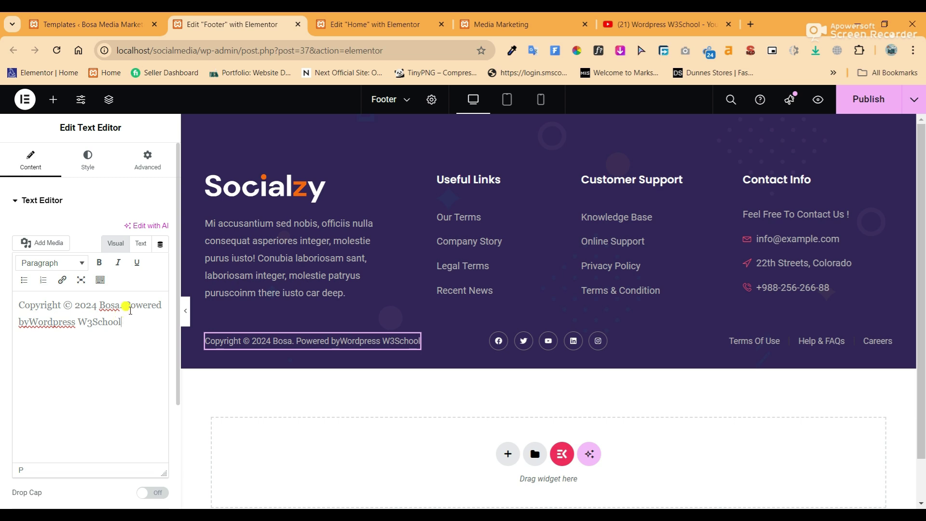
{"action": "left_click", "coordinate": [30, 322]}
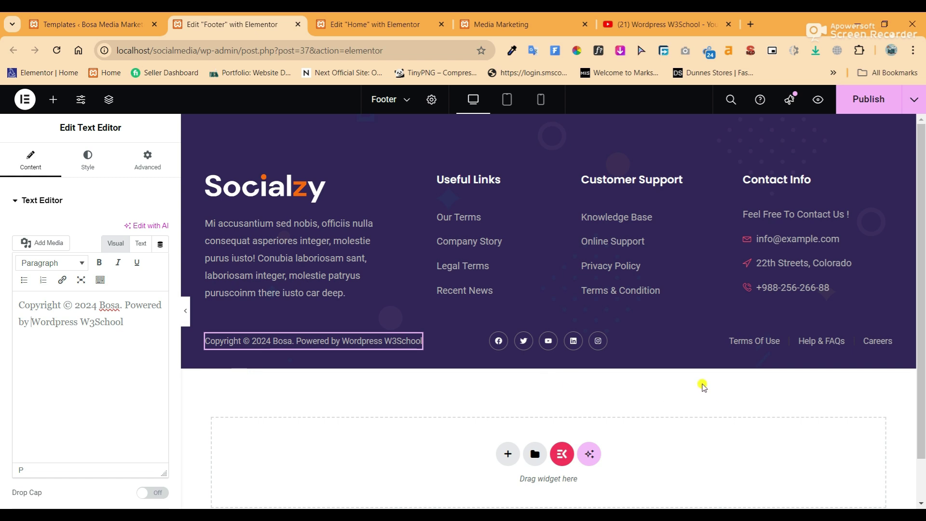
Check the link of the footer's Terms Of Use heading, publish the footer and return to the WordPress dashboard.
{"action": "left_click", "coordinate": [781, 343]}
{"action": "left_click_drag", "start_coordinate": [33, 314], "coordinate": [2, 317]}
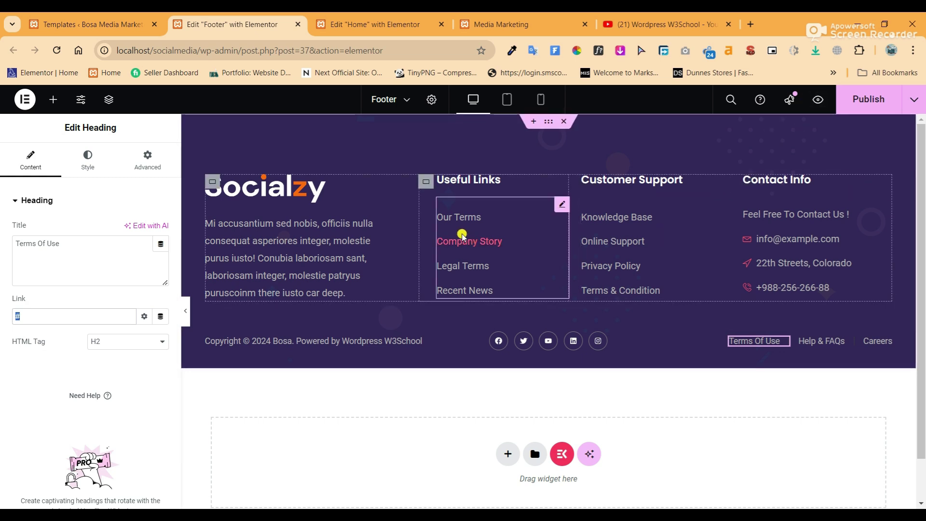
{"action": "left_click", "coordinate": [864, 99]}
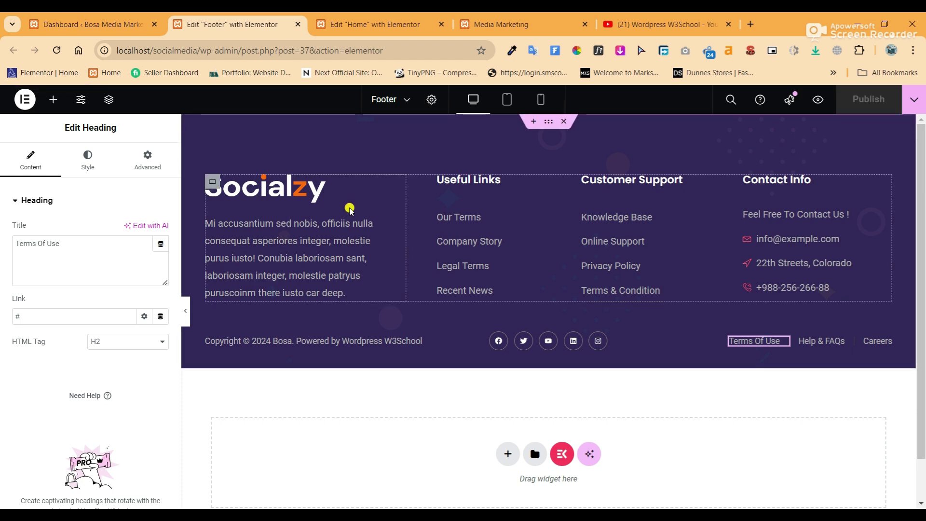
{"action": "left_click", "coordinate": [93, 20]}
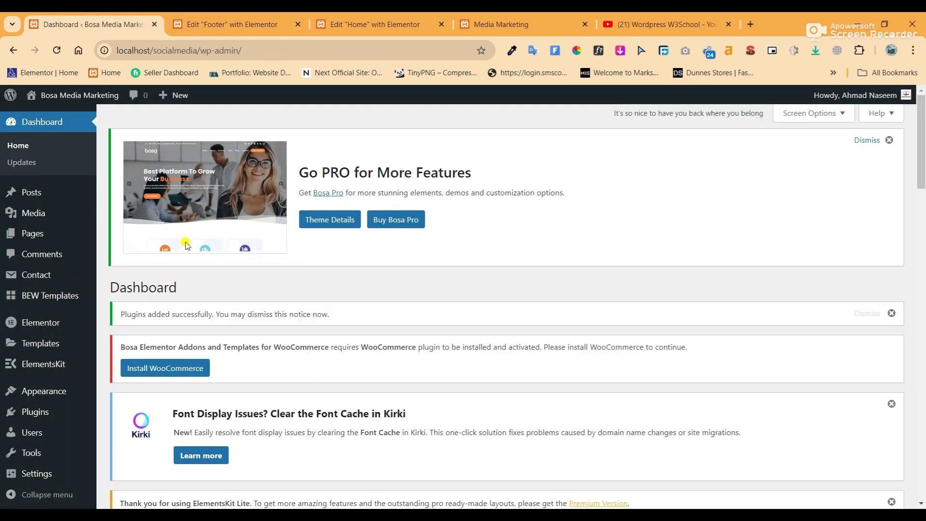